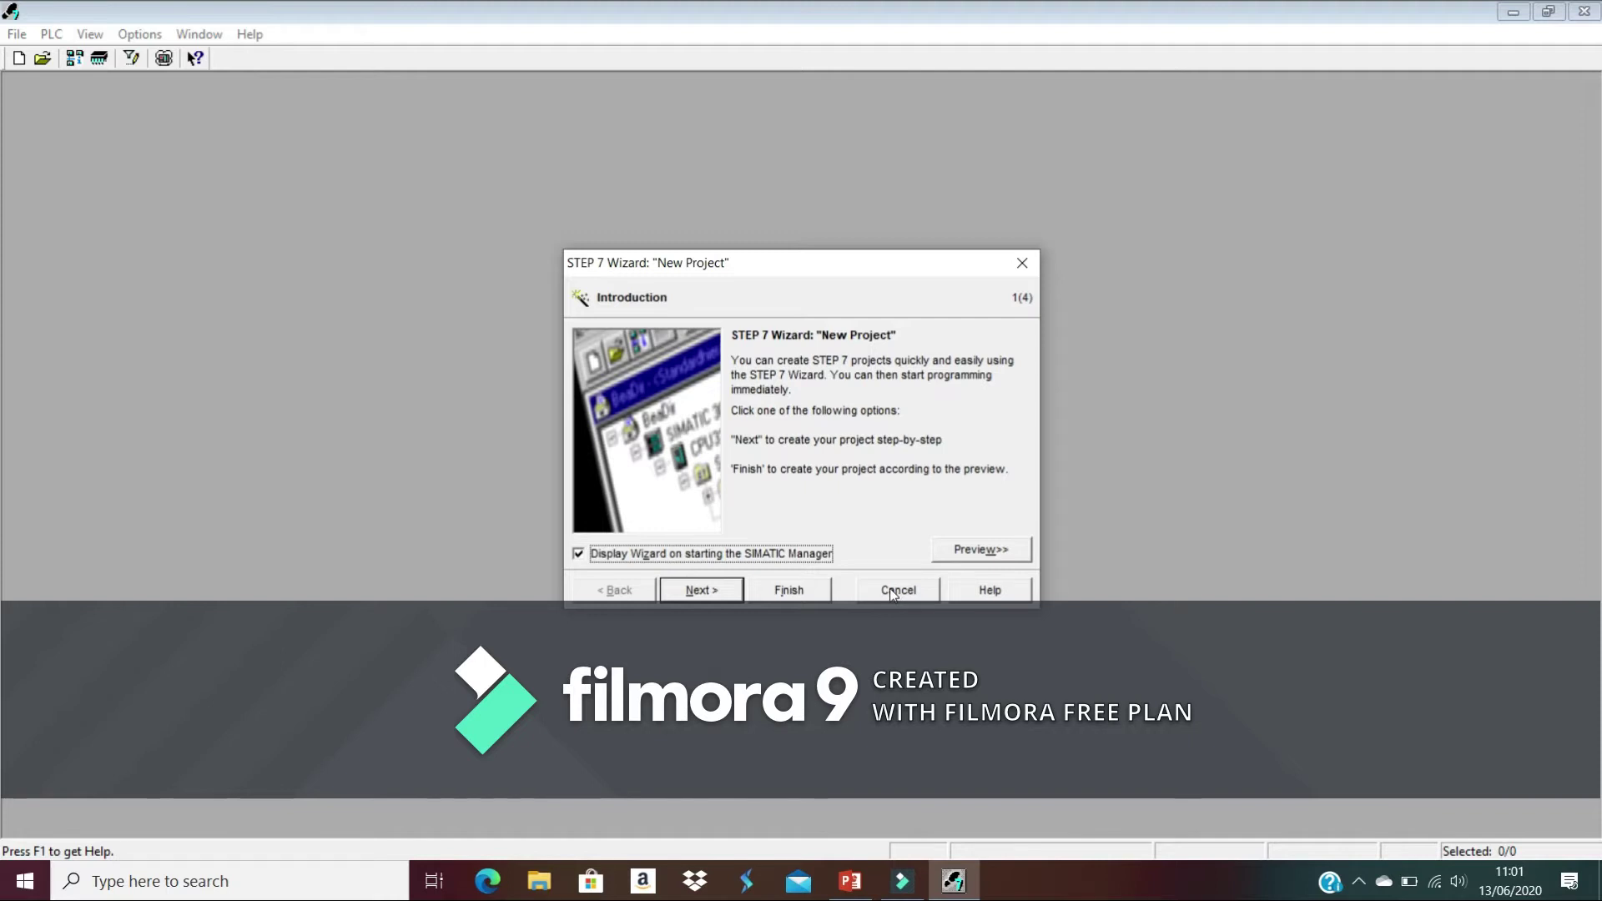
Dismiss the new-project wizard, create a project named programtraining in the default storage location, and maximize its window
left_click(892, 593)
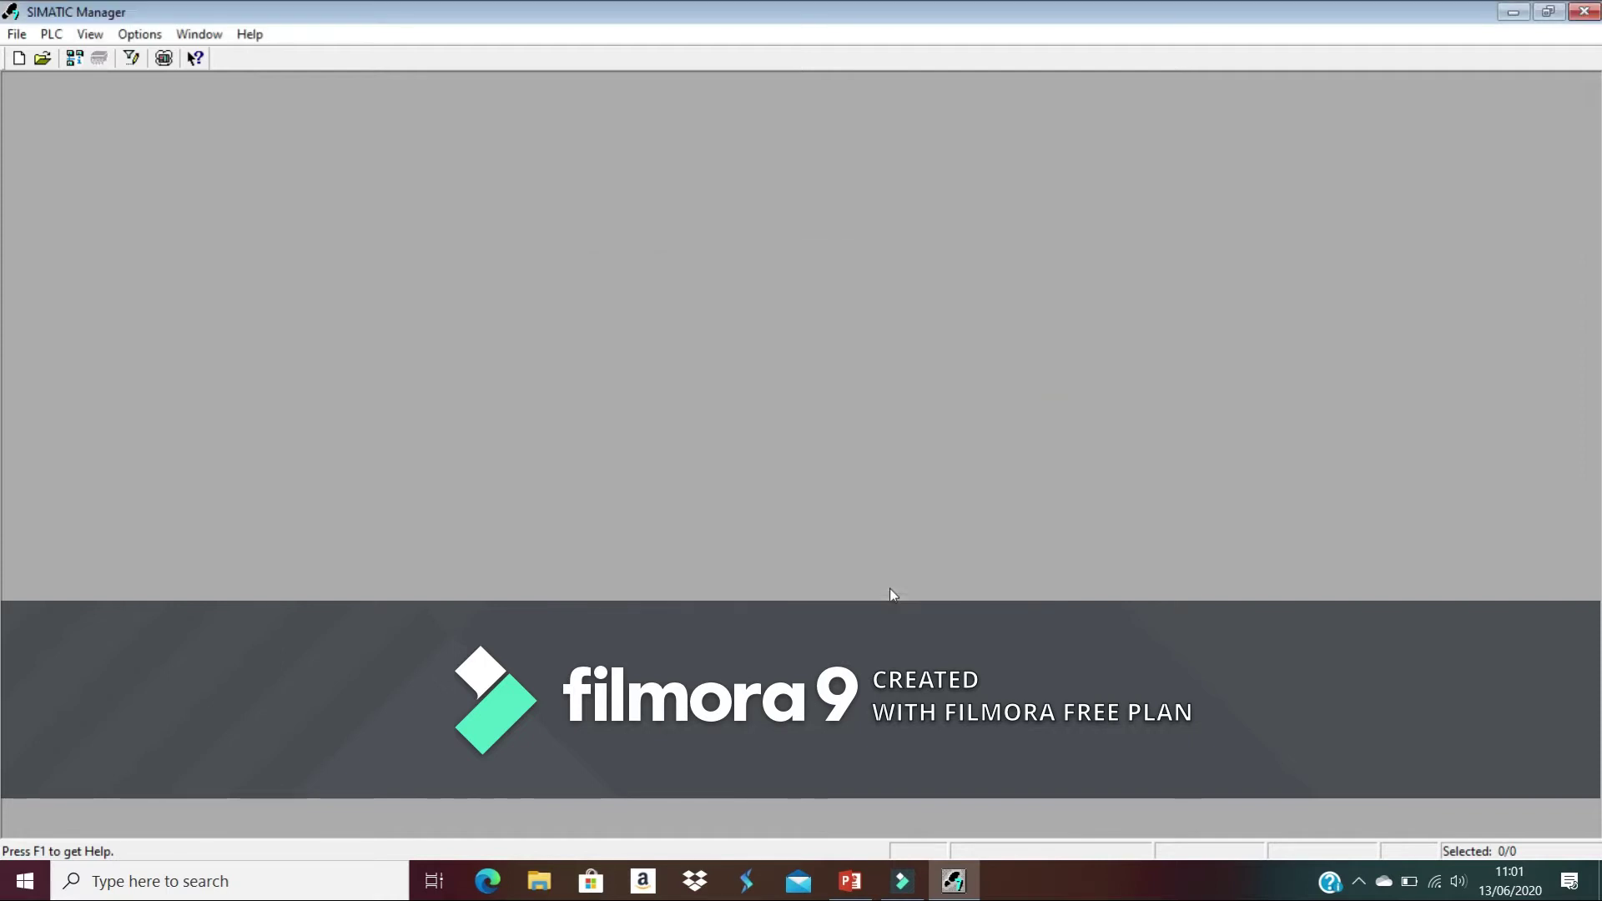
left_click(20, 60)
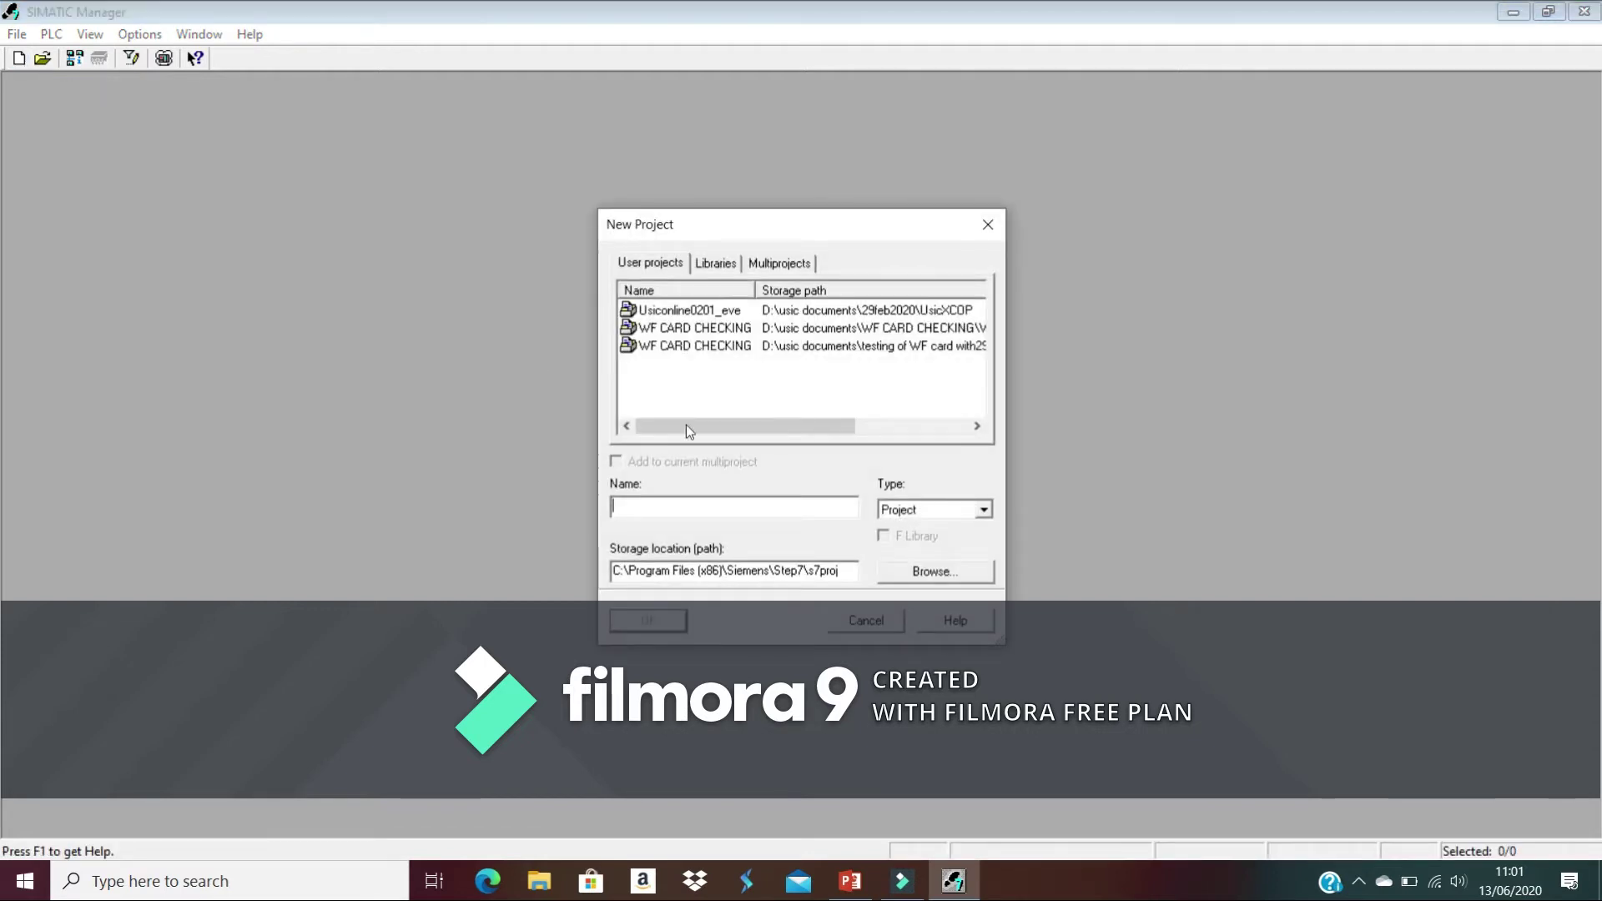
left_click(670, 508)
type("programtraining")
left_click(649, 622)
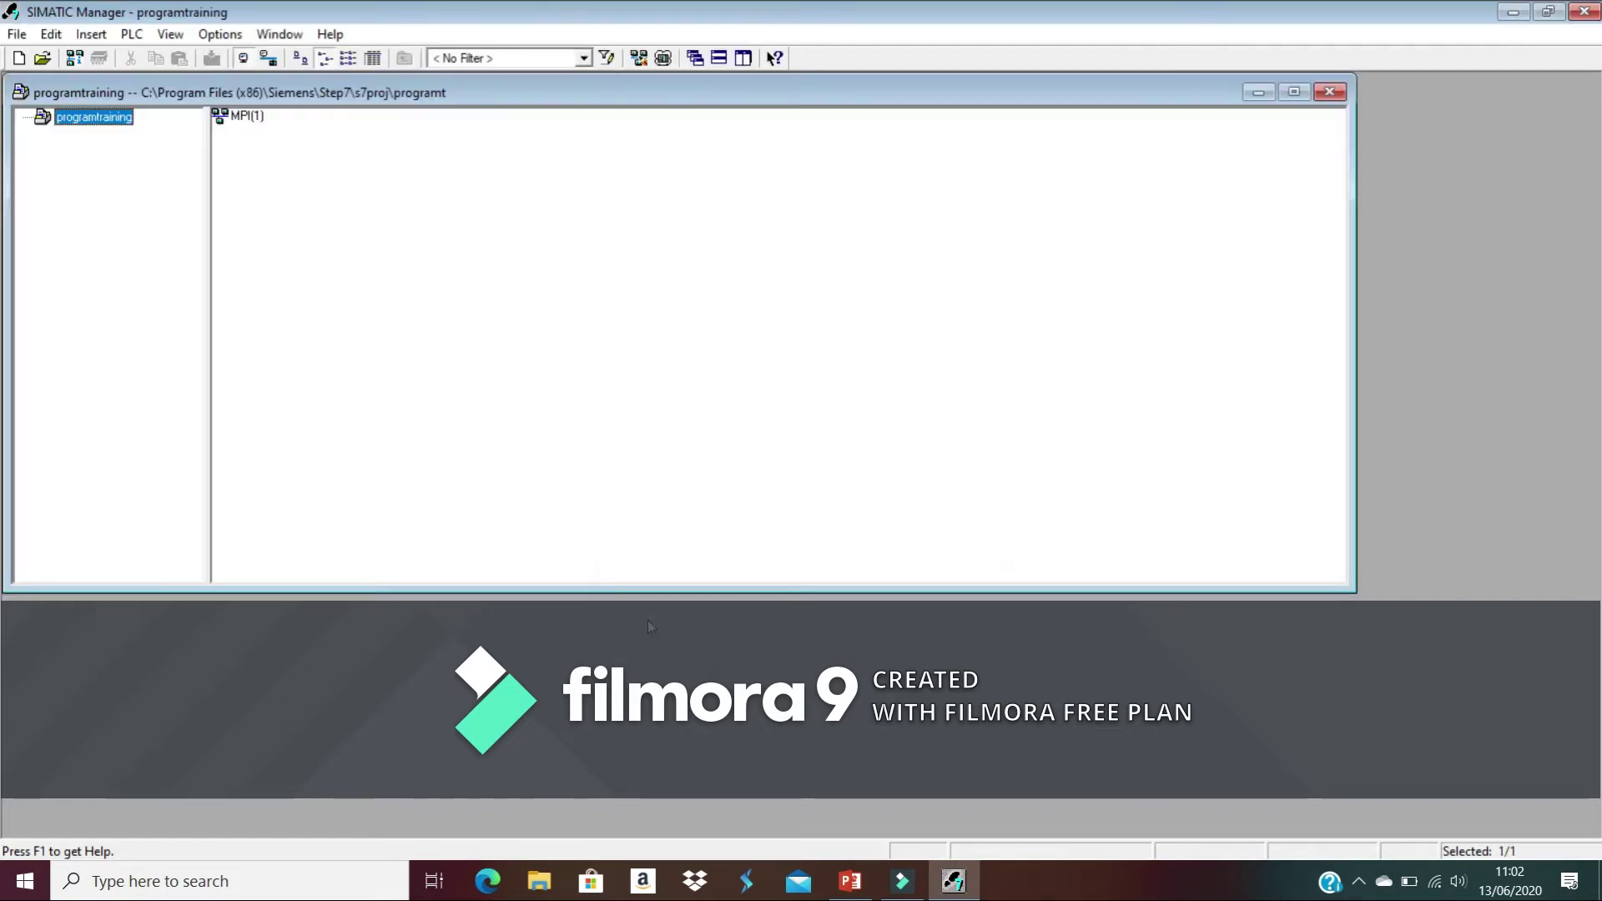
double_click(364, 93)
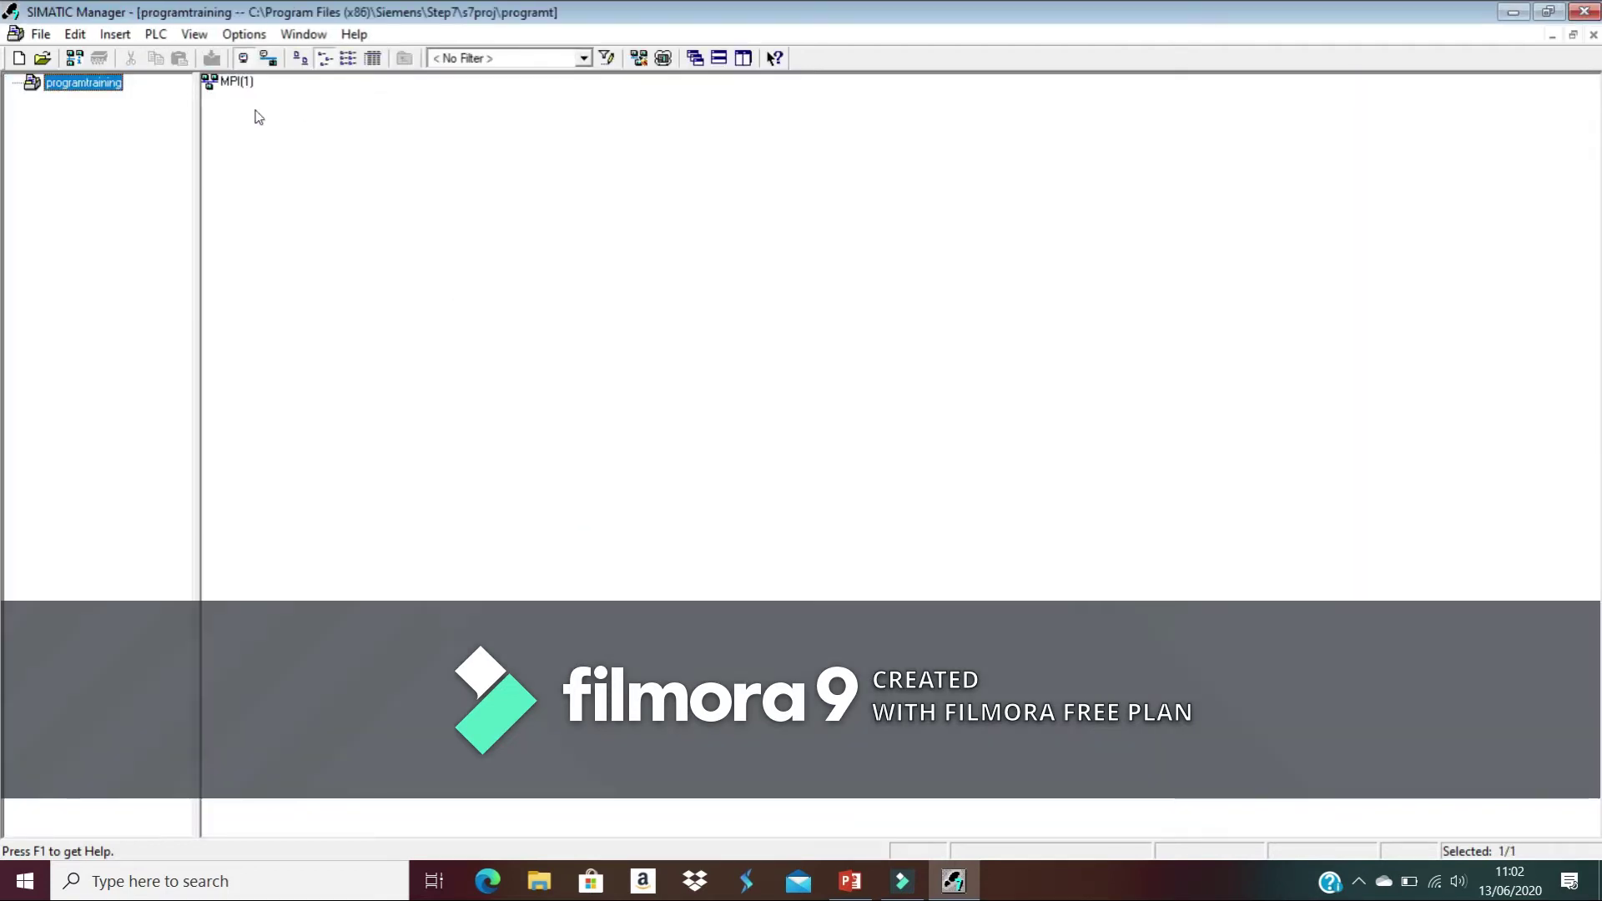
Insert a SIMATIC 400 Station into the programtraining project
right_click(74, 84)
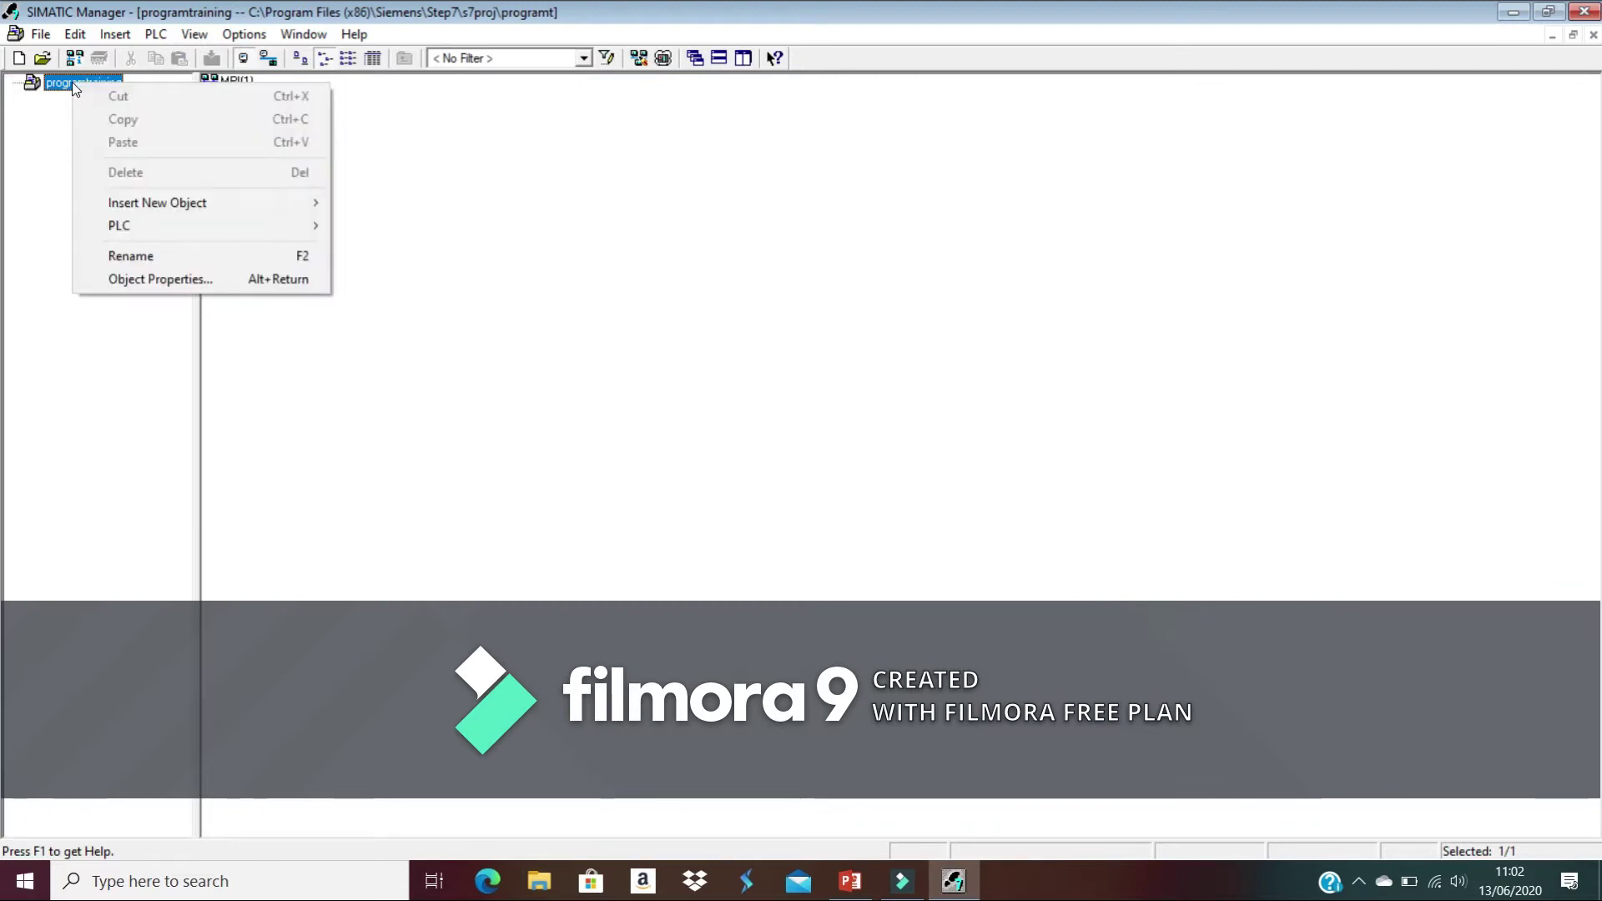
mouse_move(200, 208)
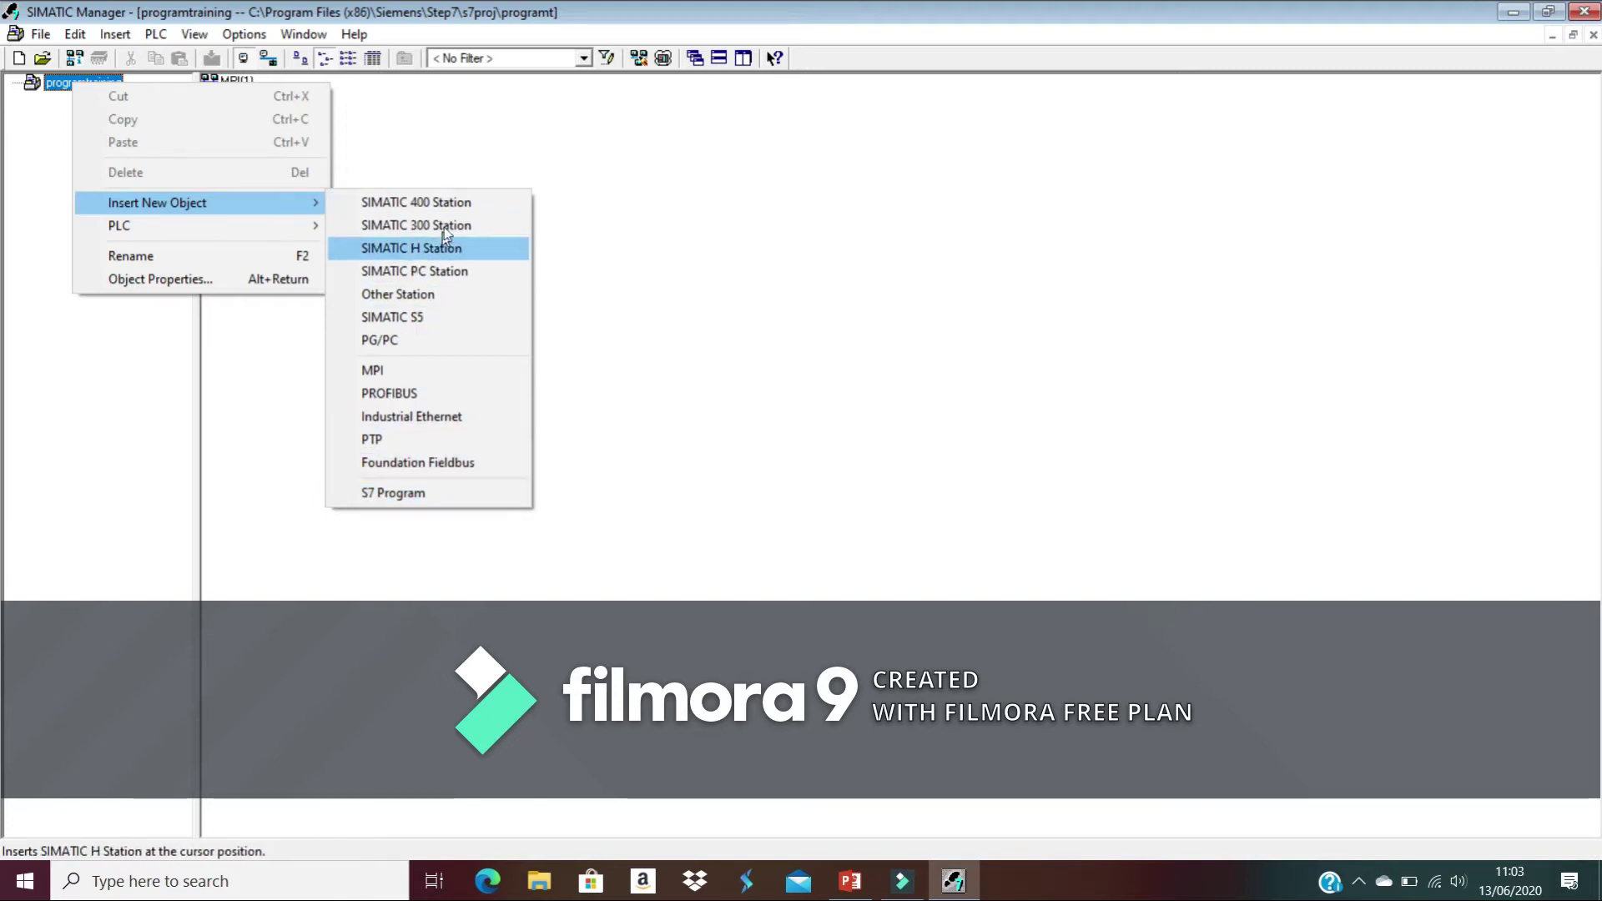
left_click(447, 204)
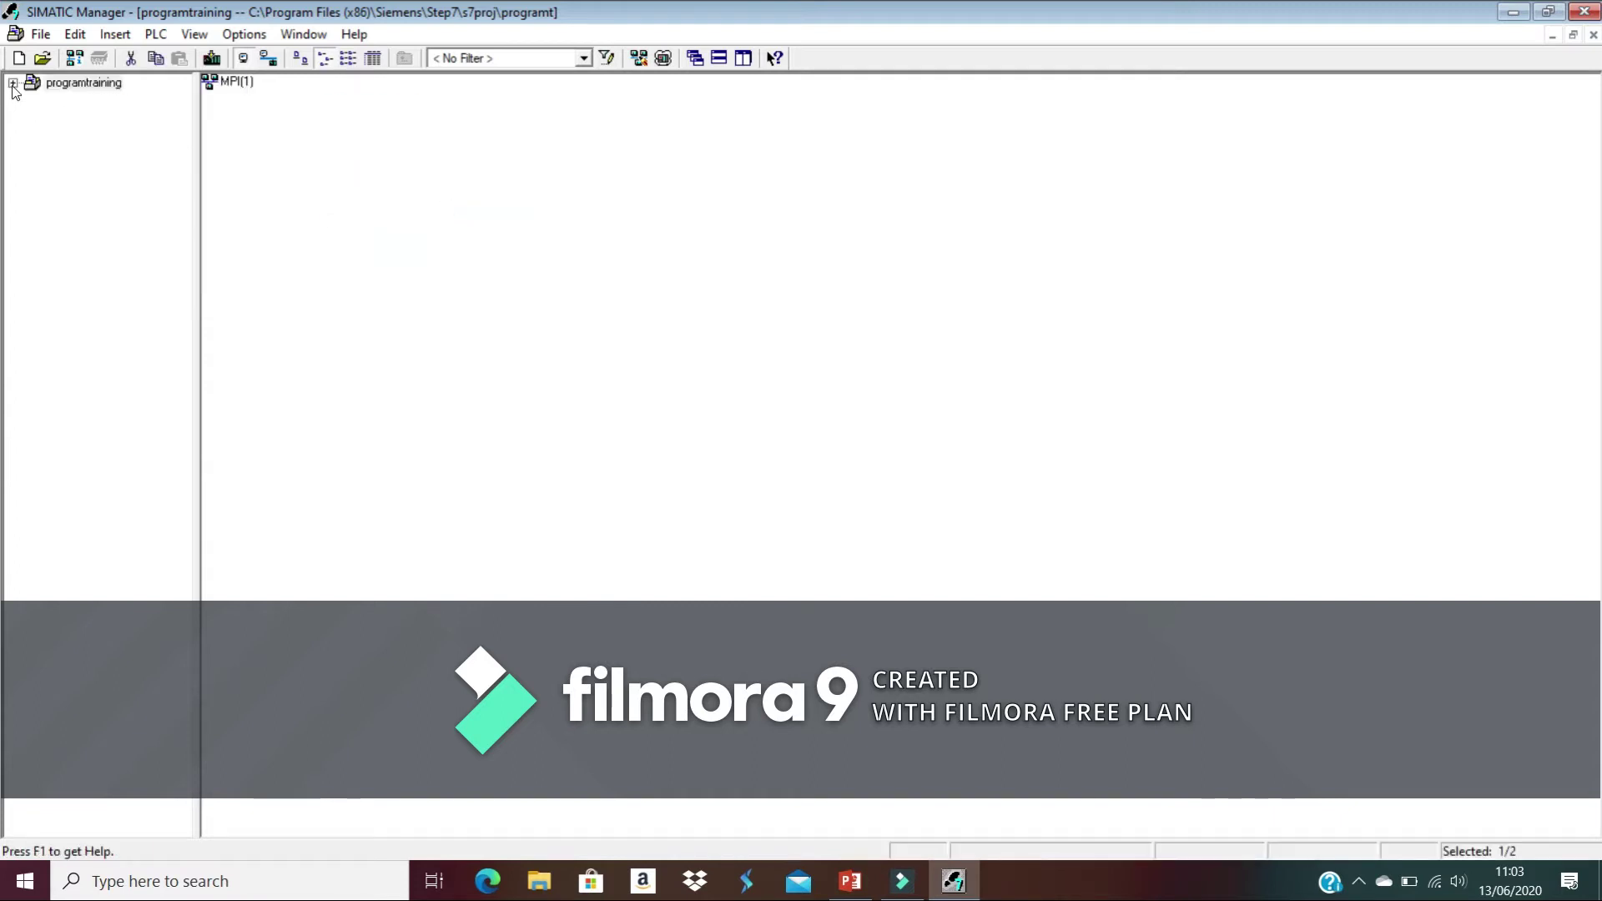
Open the hardware configuration of the SIMATIC 400(1) station
left_click(14, 83)
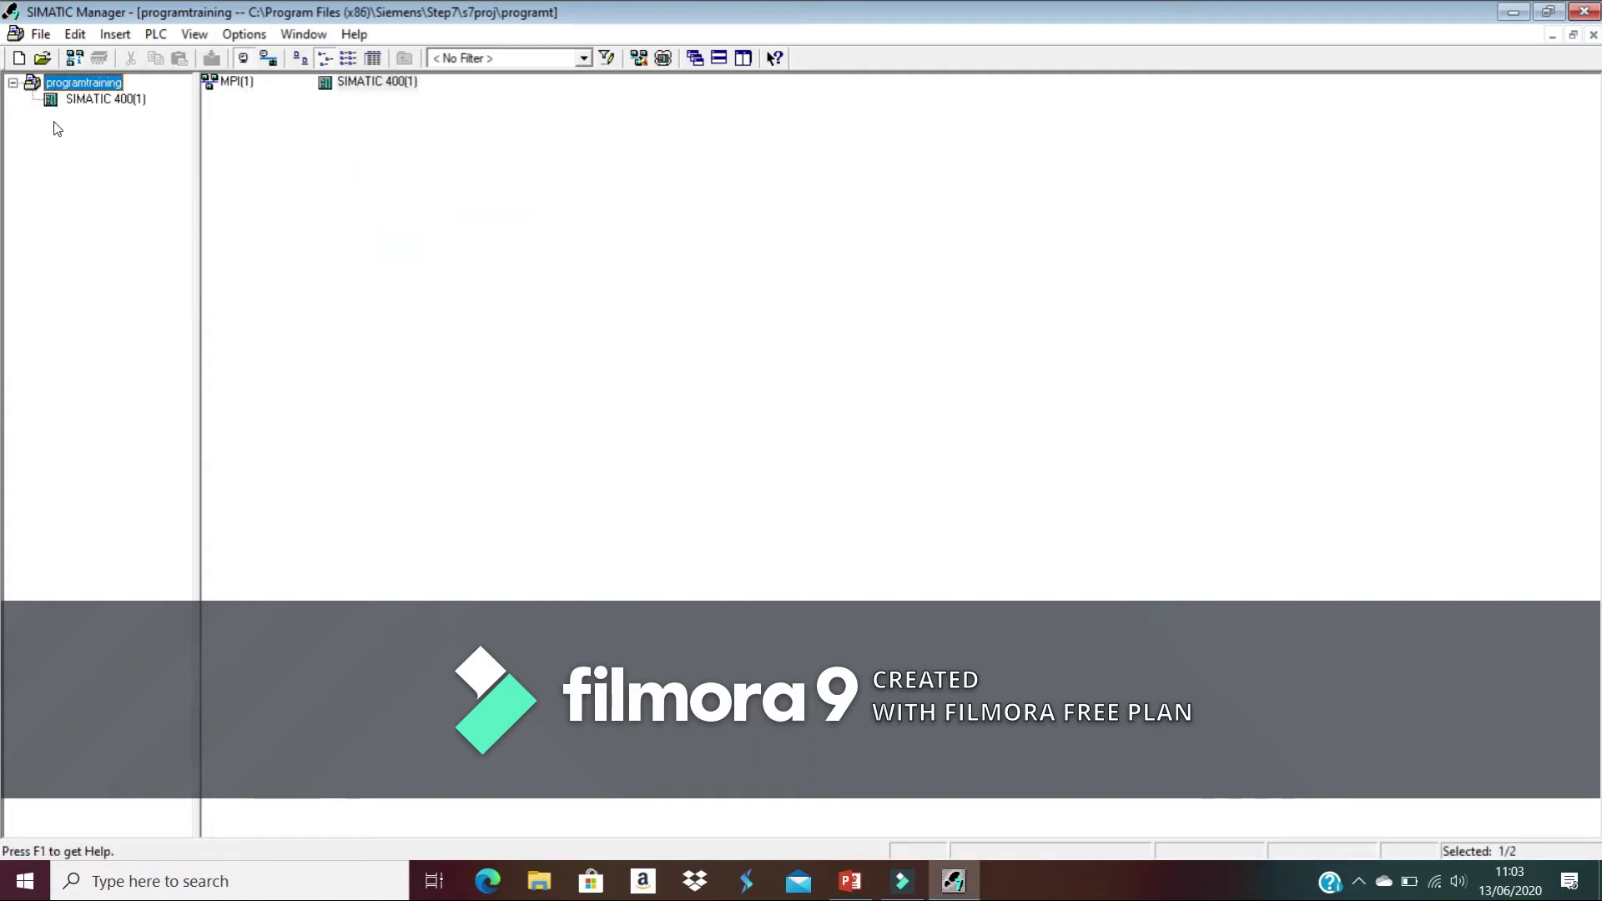
left_click(55, 101)
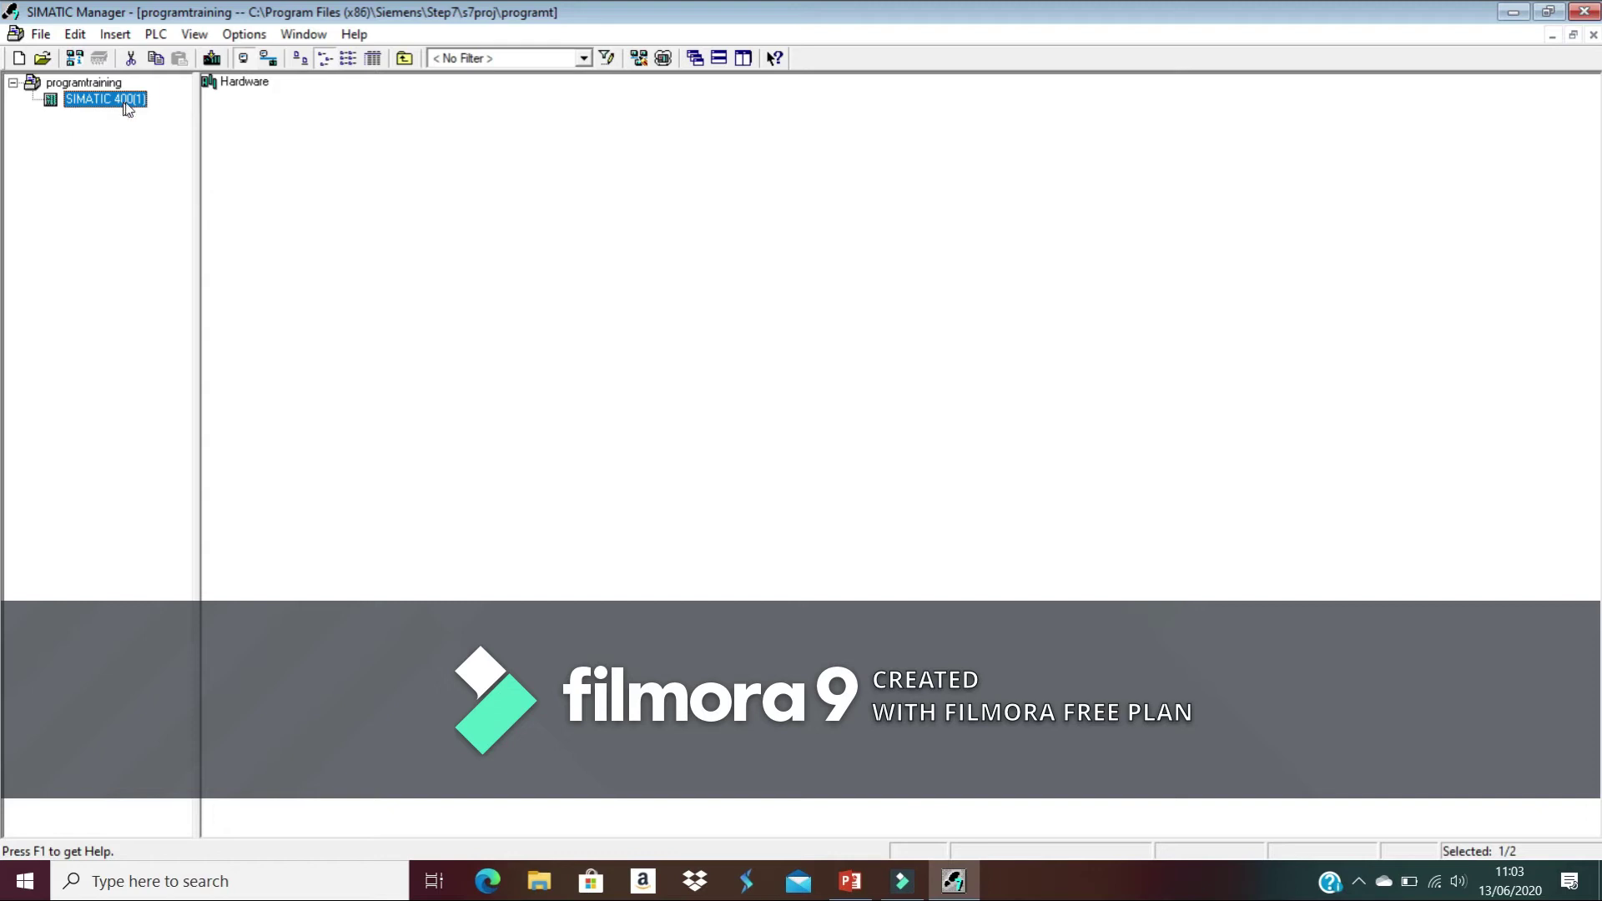
left_click(233, 87)
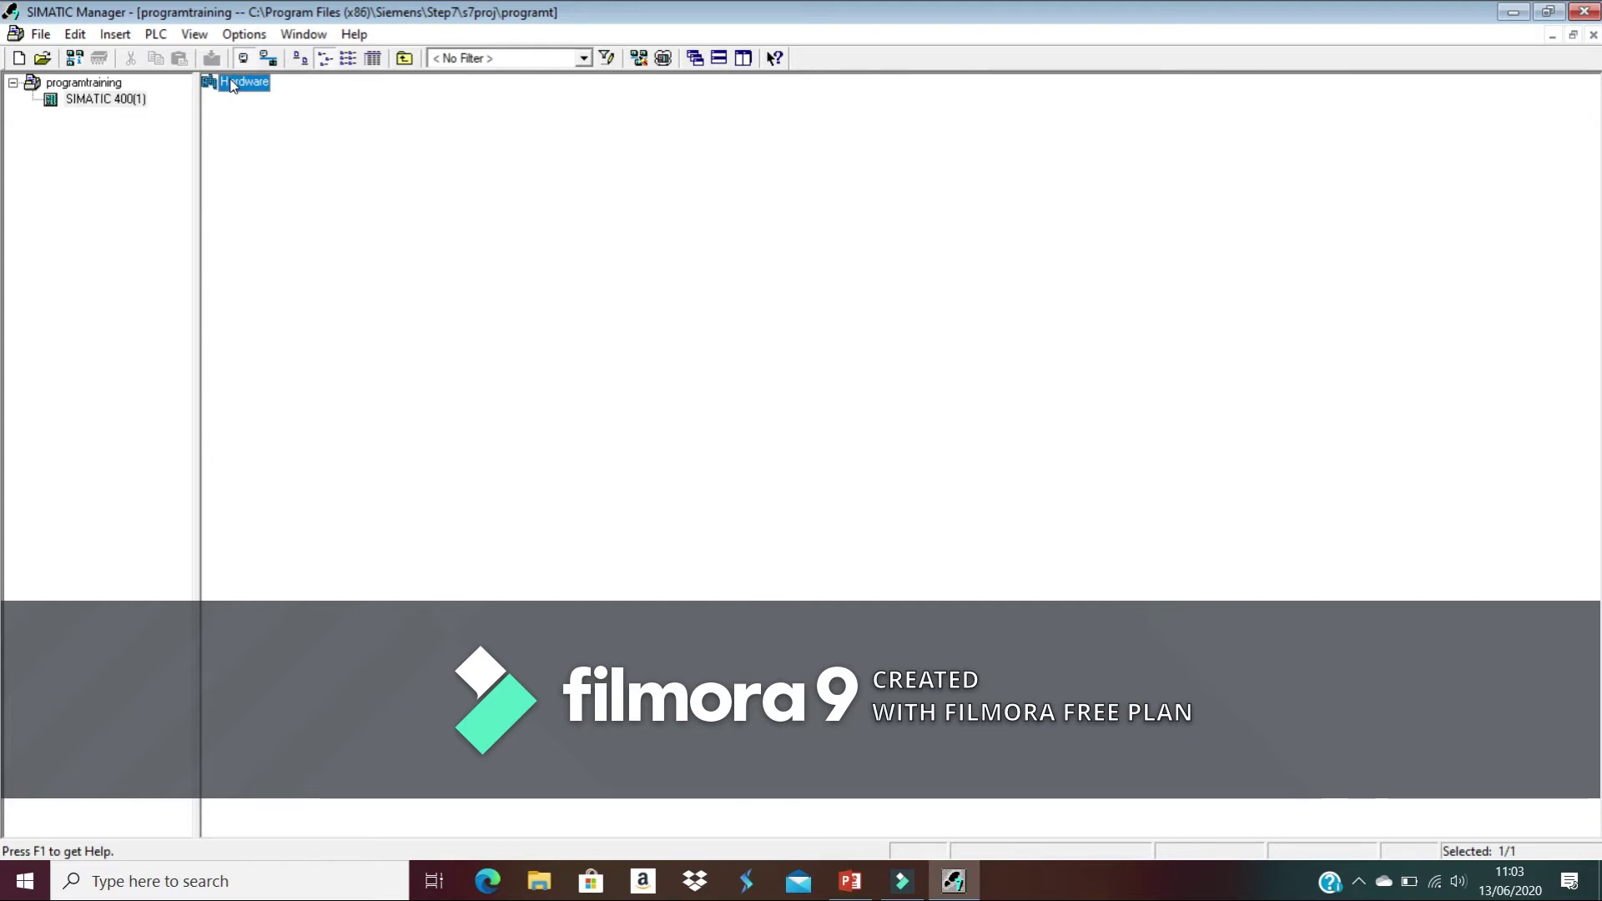
double_click(233, 87)
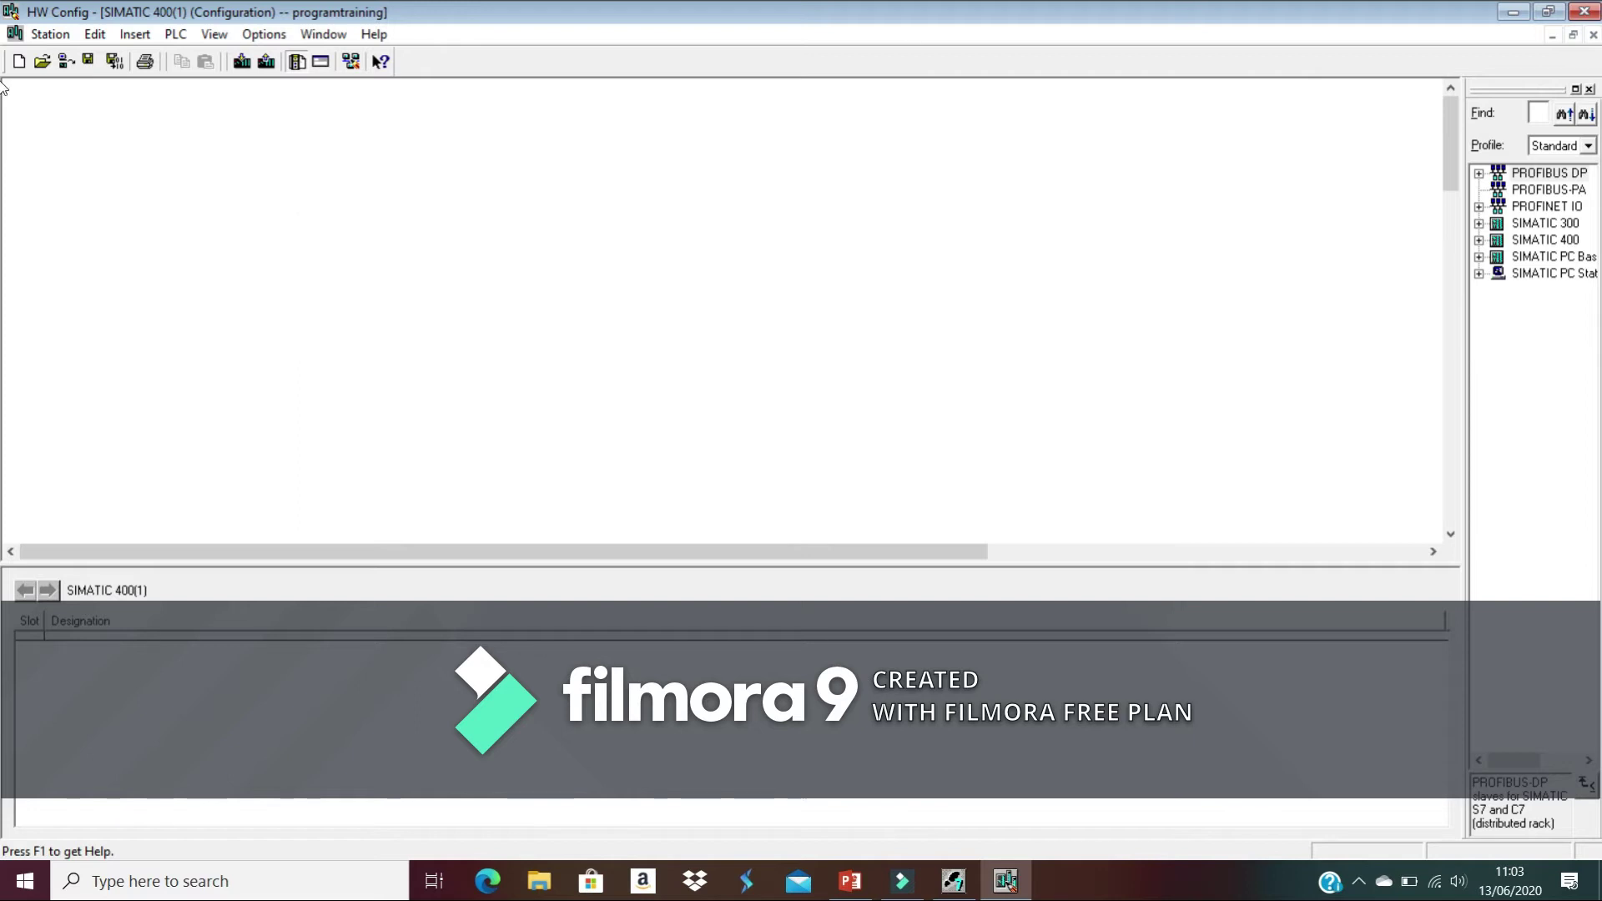
Search the hardware catalog for "rail", widen the catalog, and look up the Rail entry under RACK-300
left_click(1537, 113)
type("rail")
key("Return")
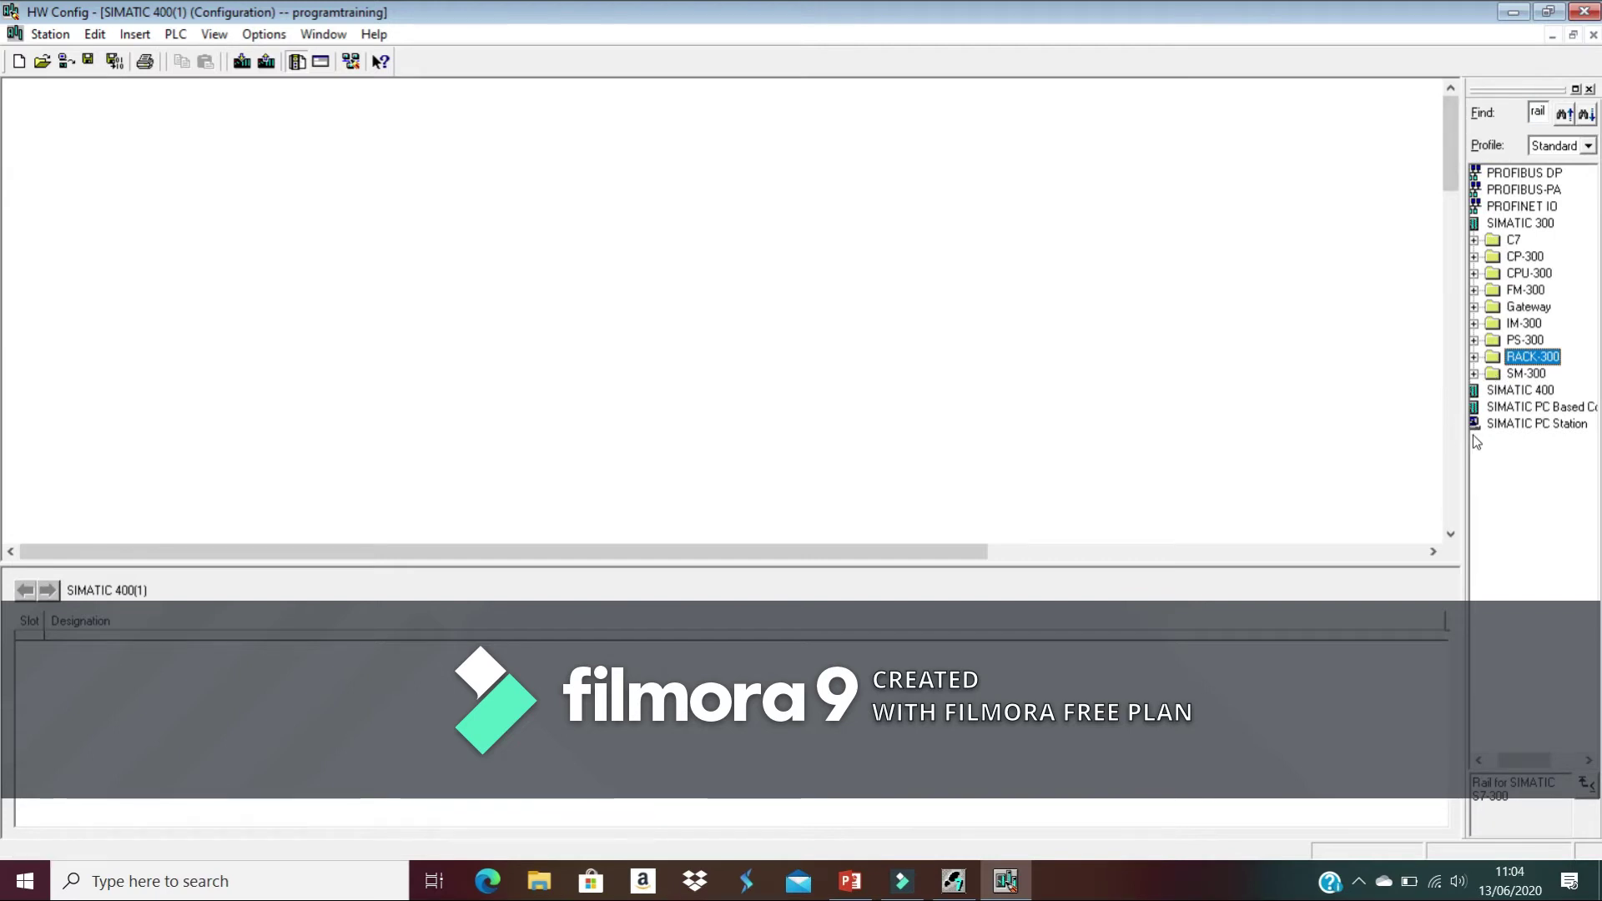
left_click_drag(1466, 437, 1311, 477)
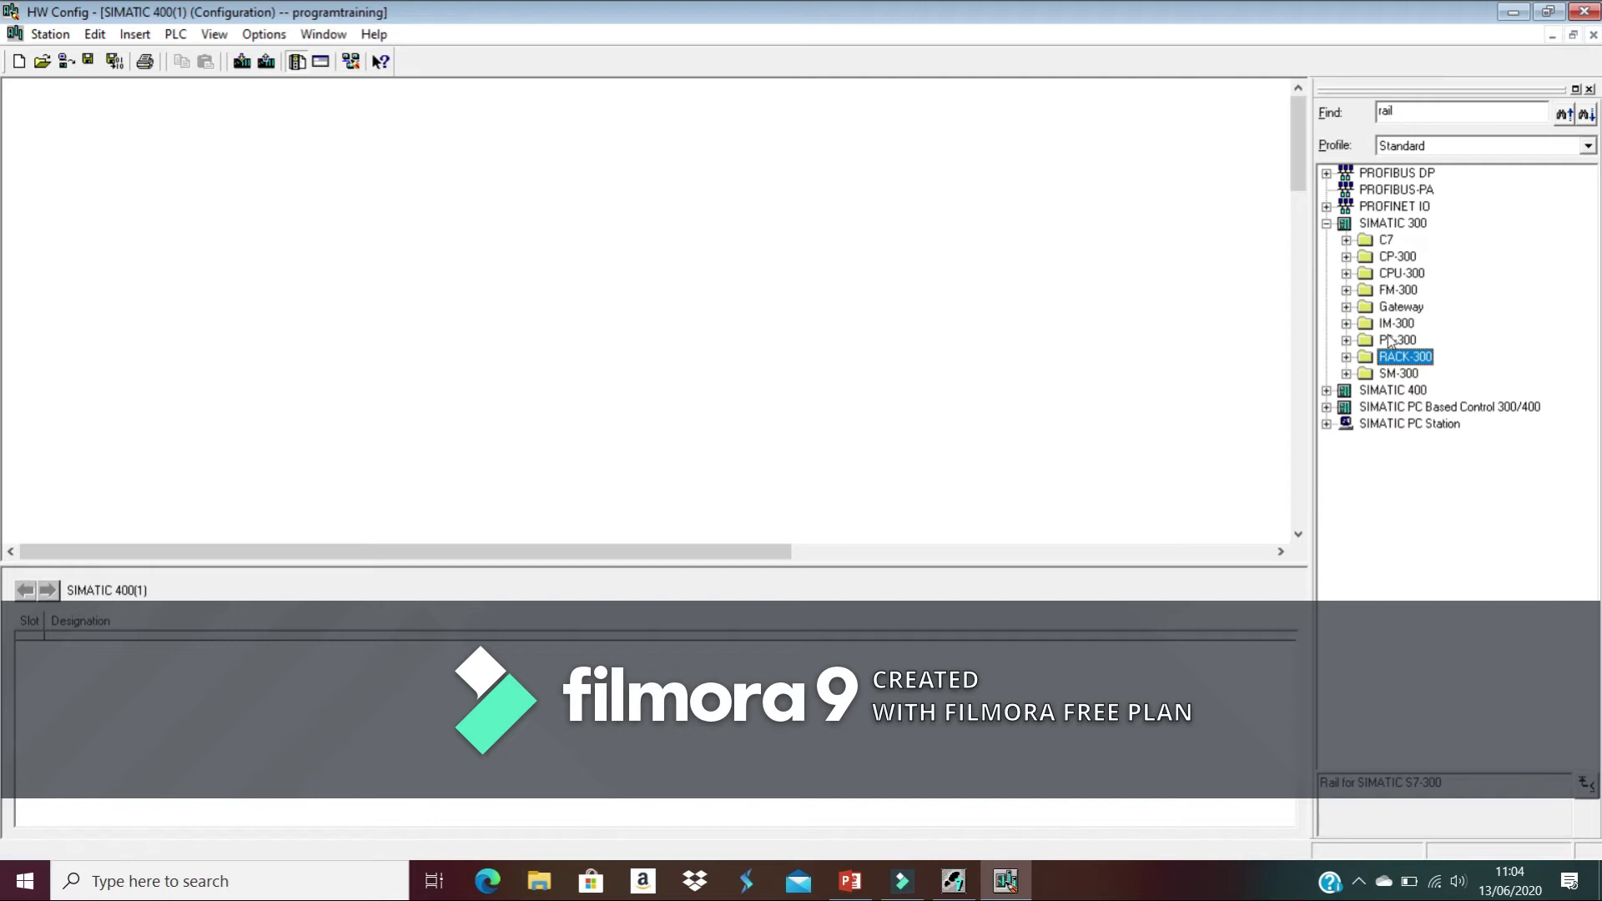
left_click(1347, 357)
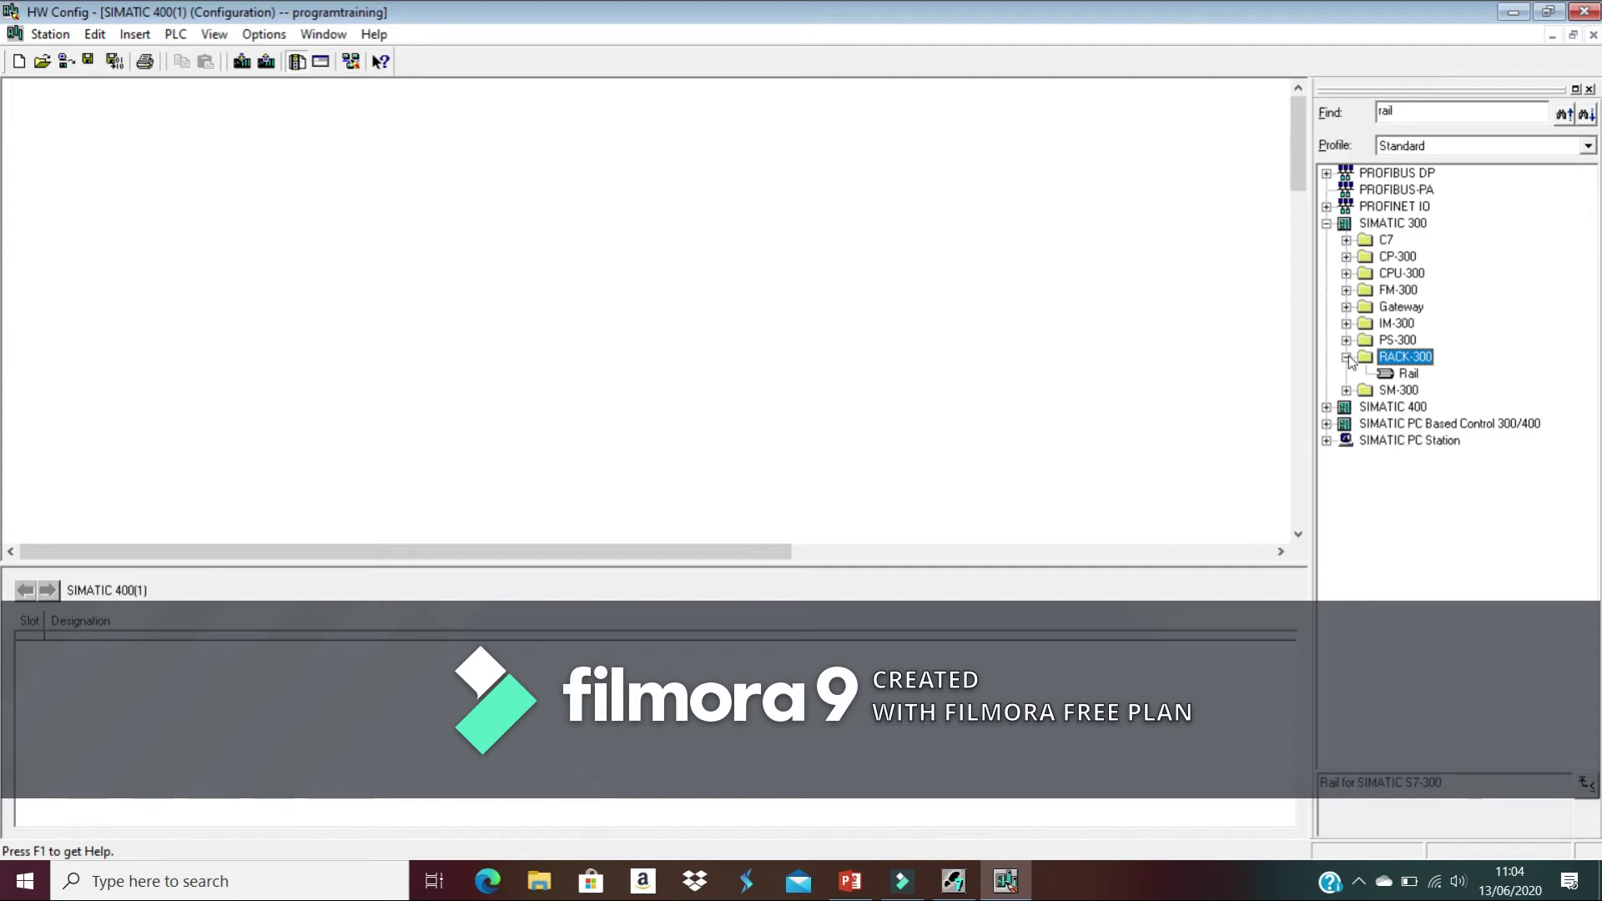
left_click(1407, 375)
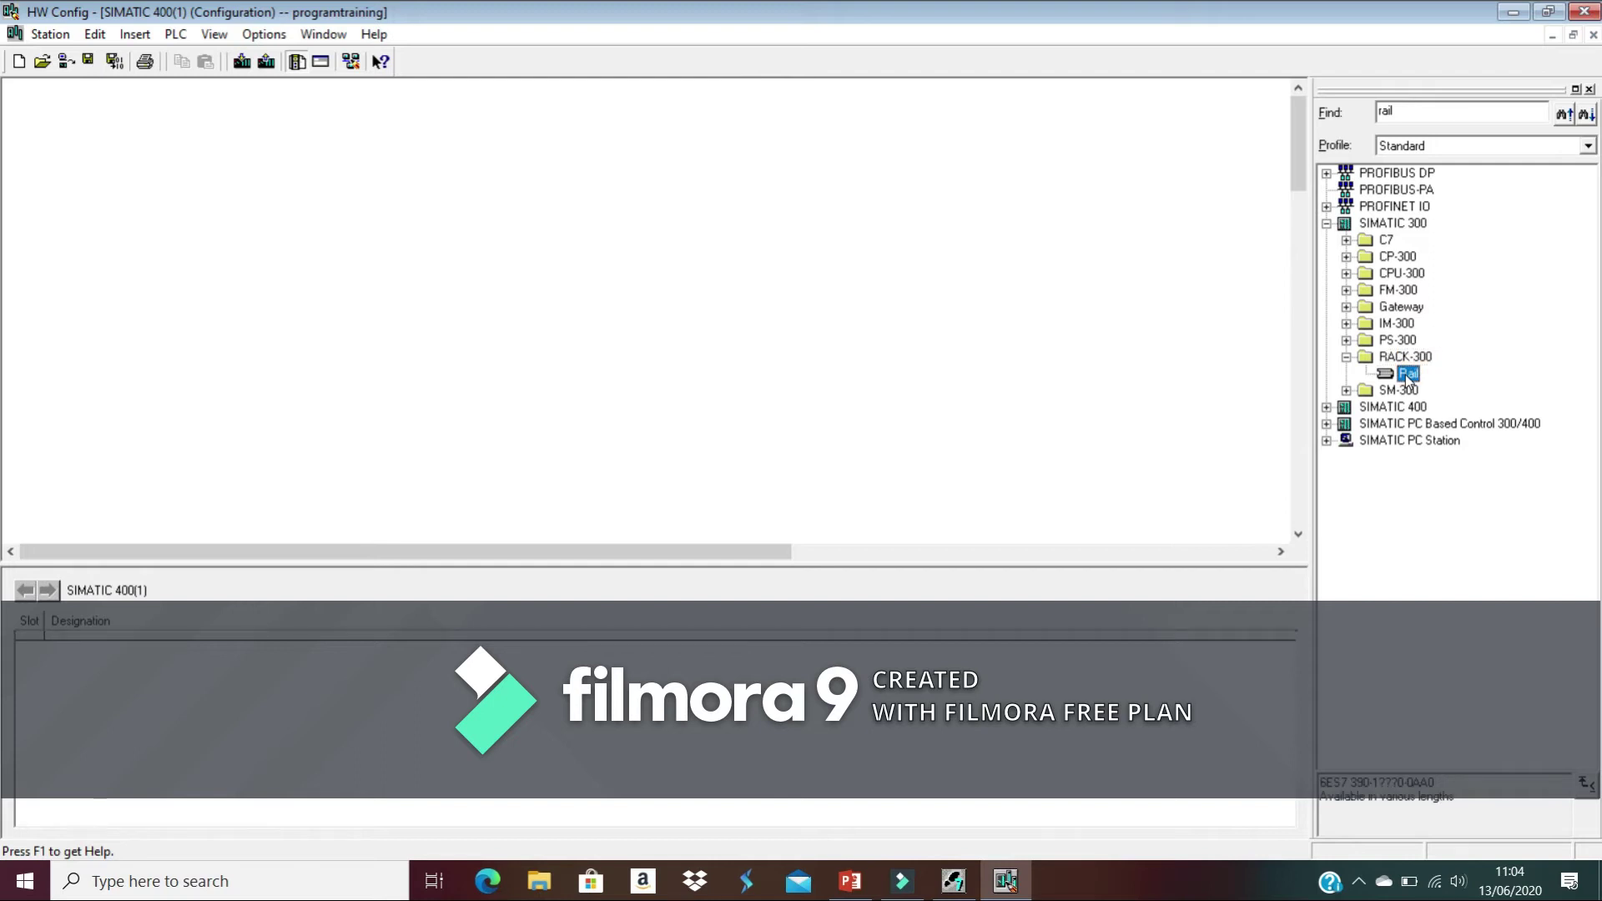
Add the first CR2 central rack (18 slots, 2 segments) from the SIMATIC 400 RACK-400 catalog folder to the station
left_click(1327, 408)
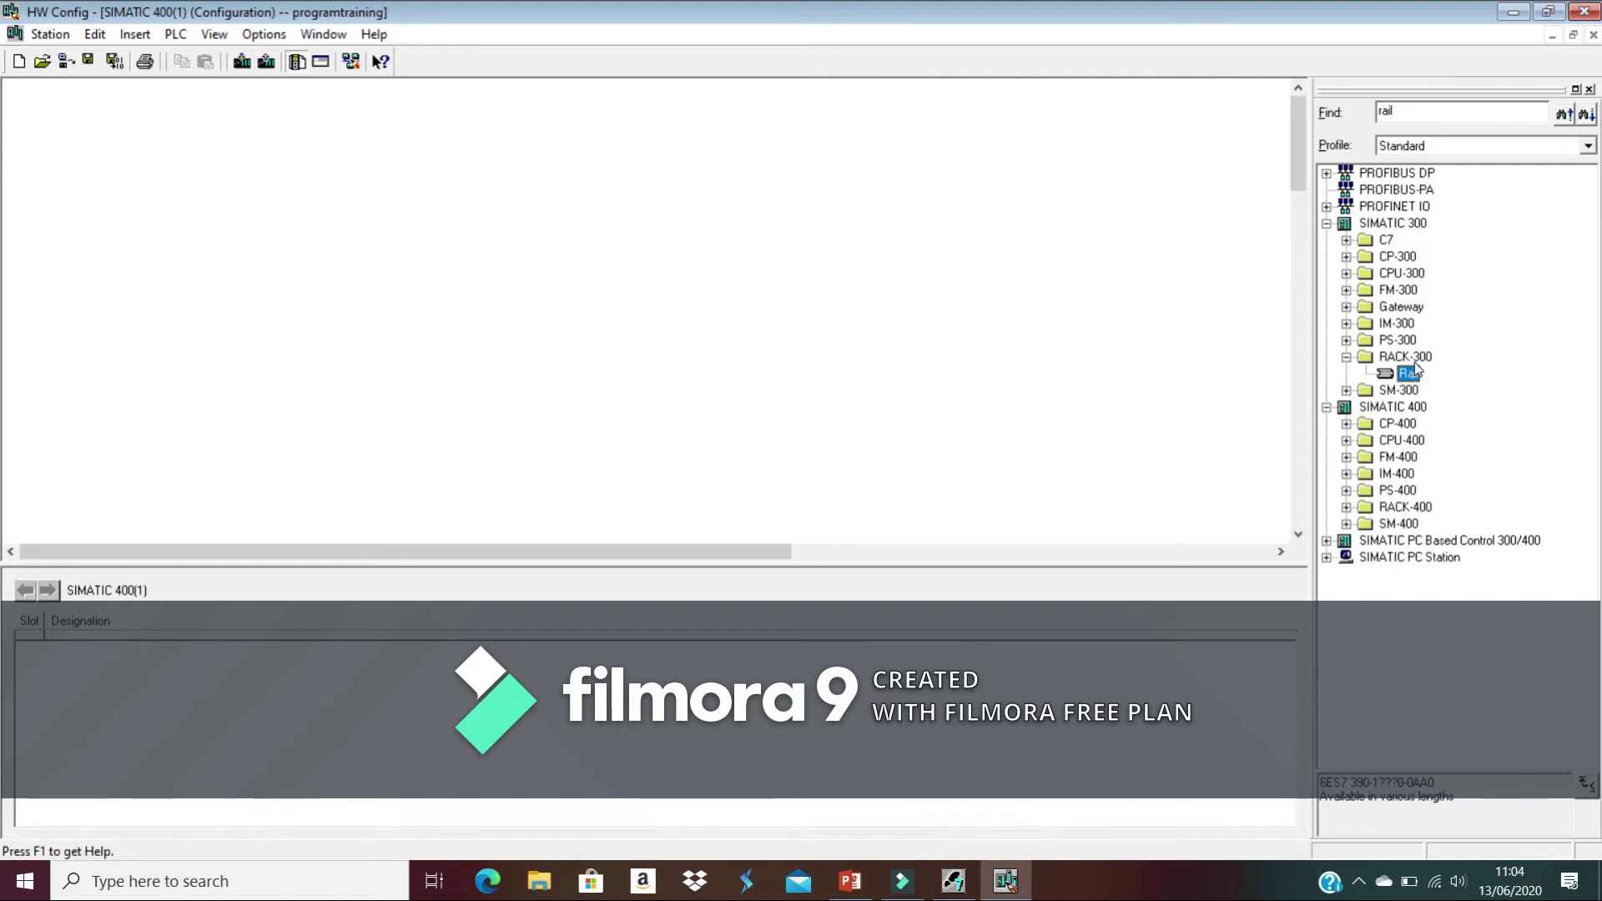
left_click(1346, 508)
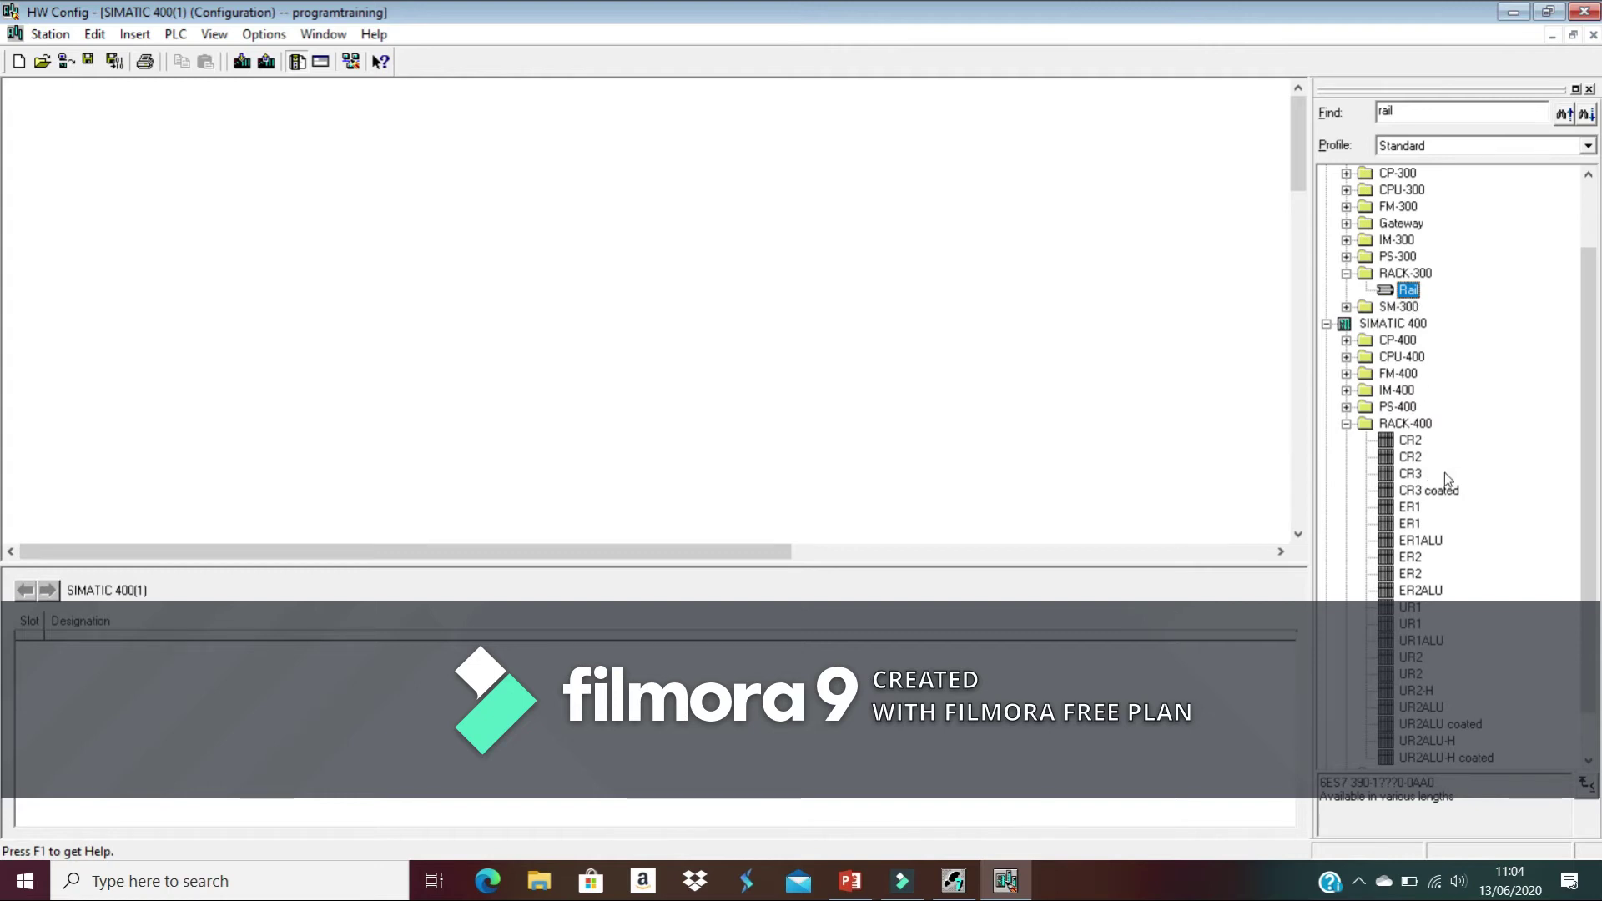
scroll(1592, 476, "down", 1)
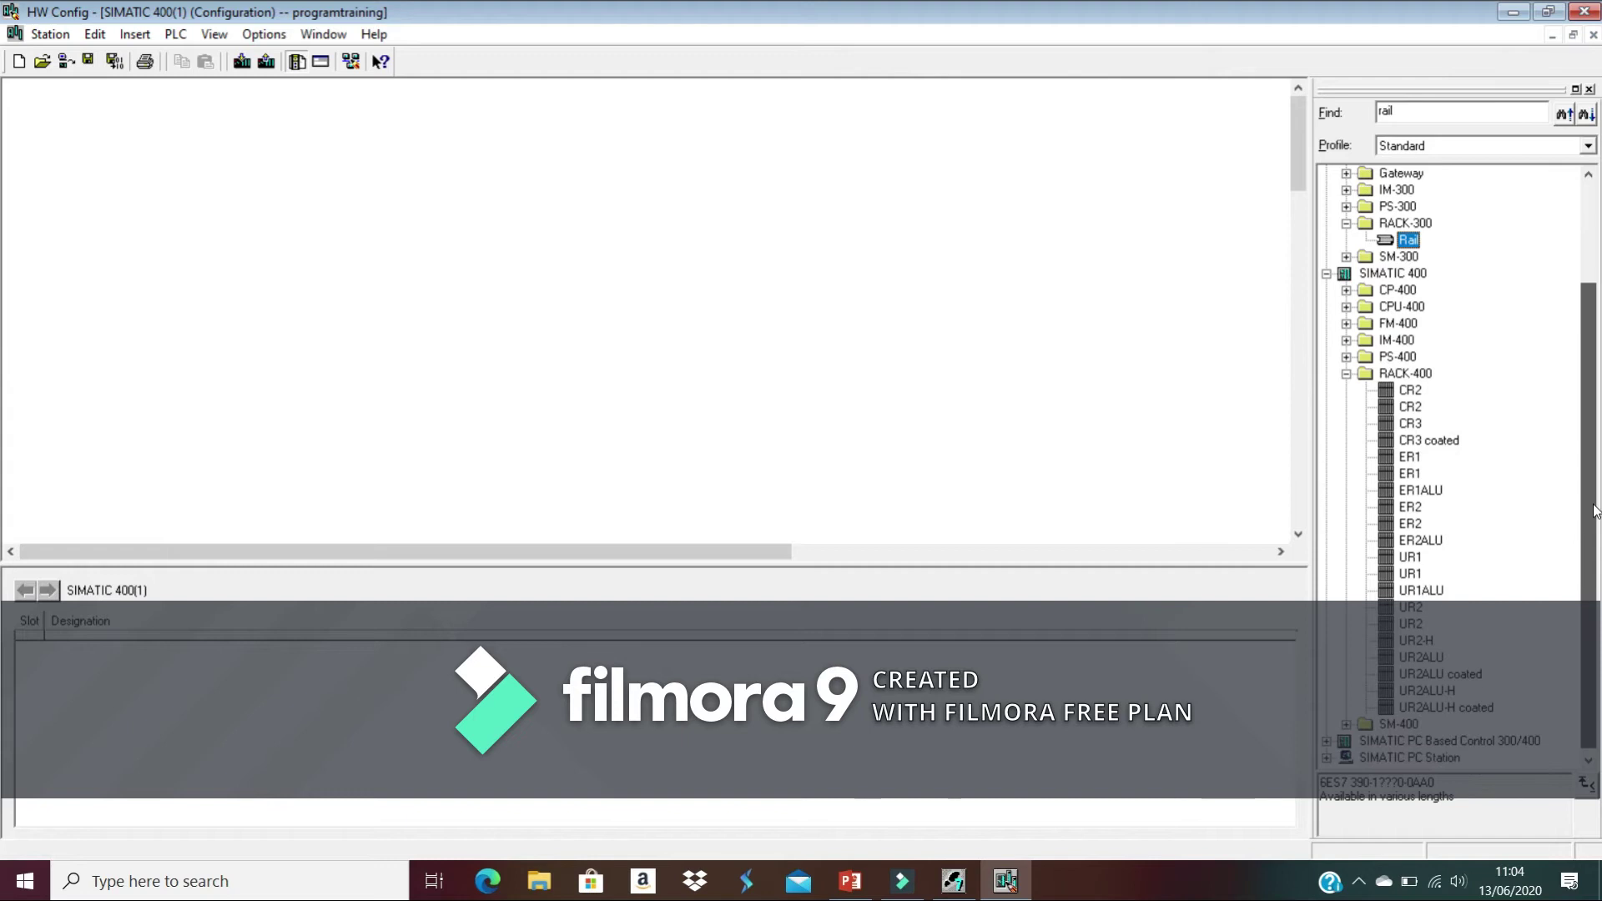
left_click(1408, 397)
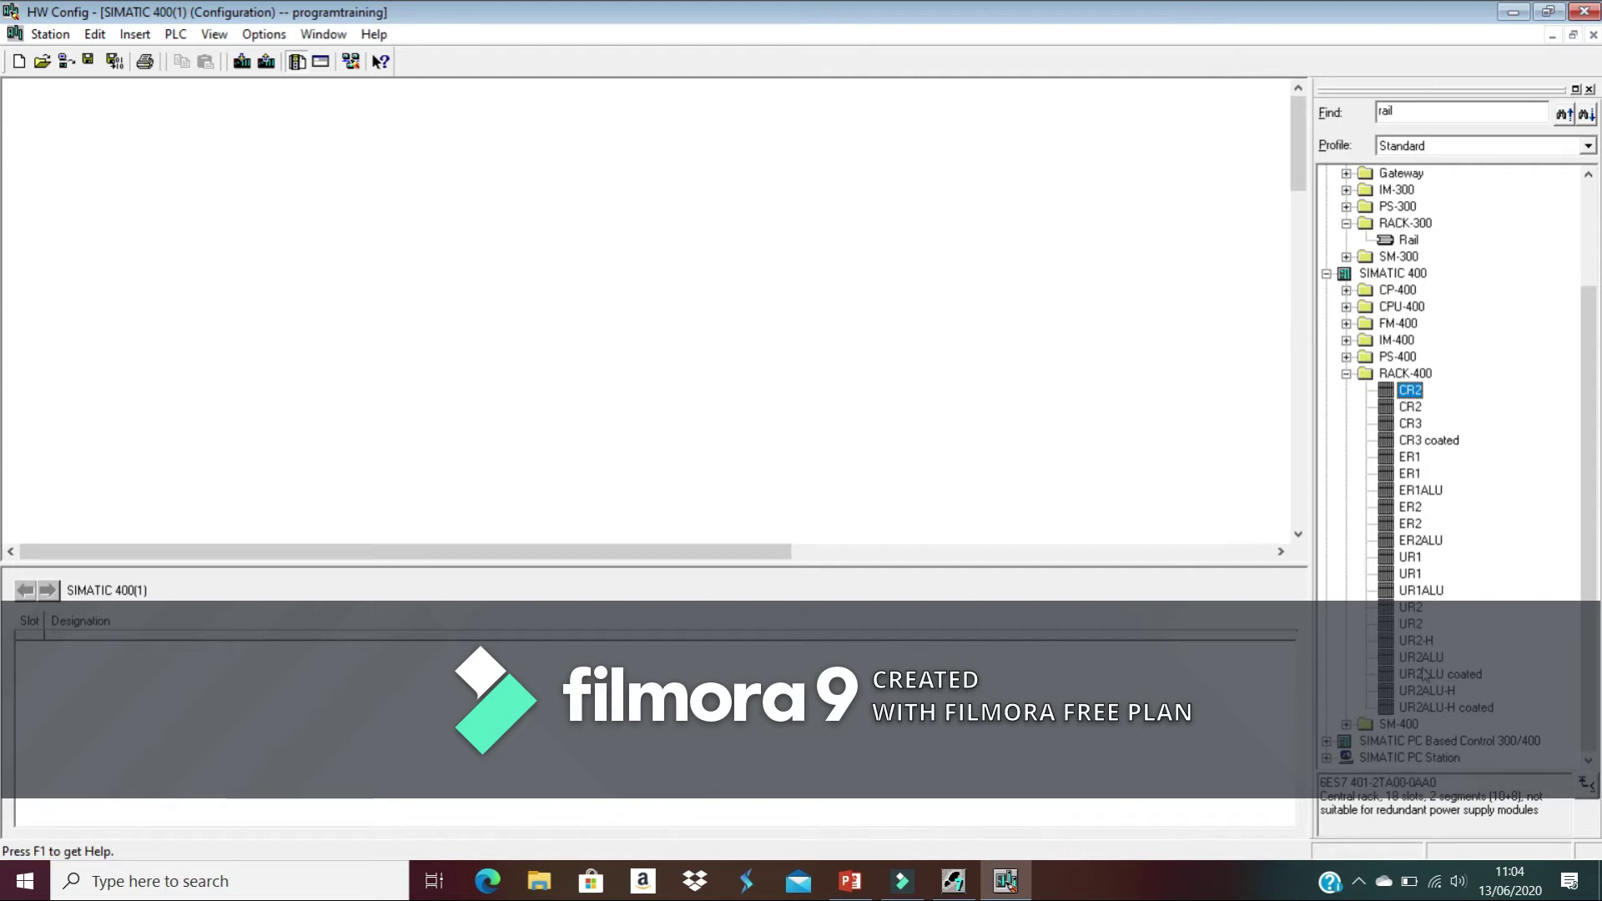
double_click(1396, 398)
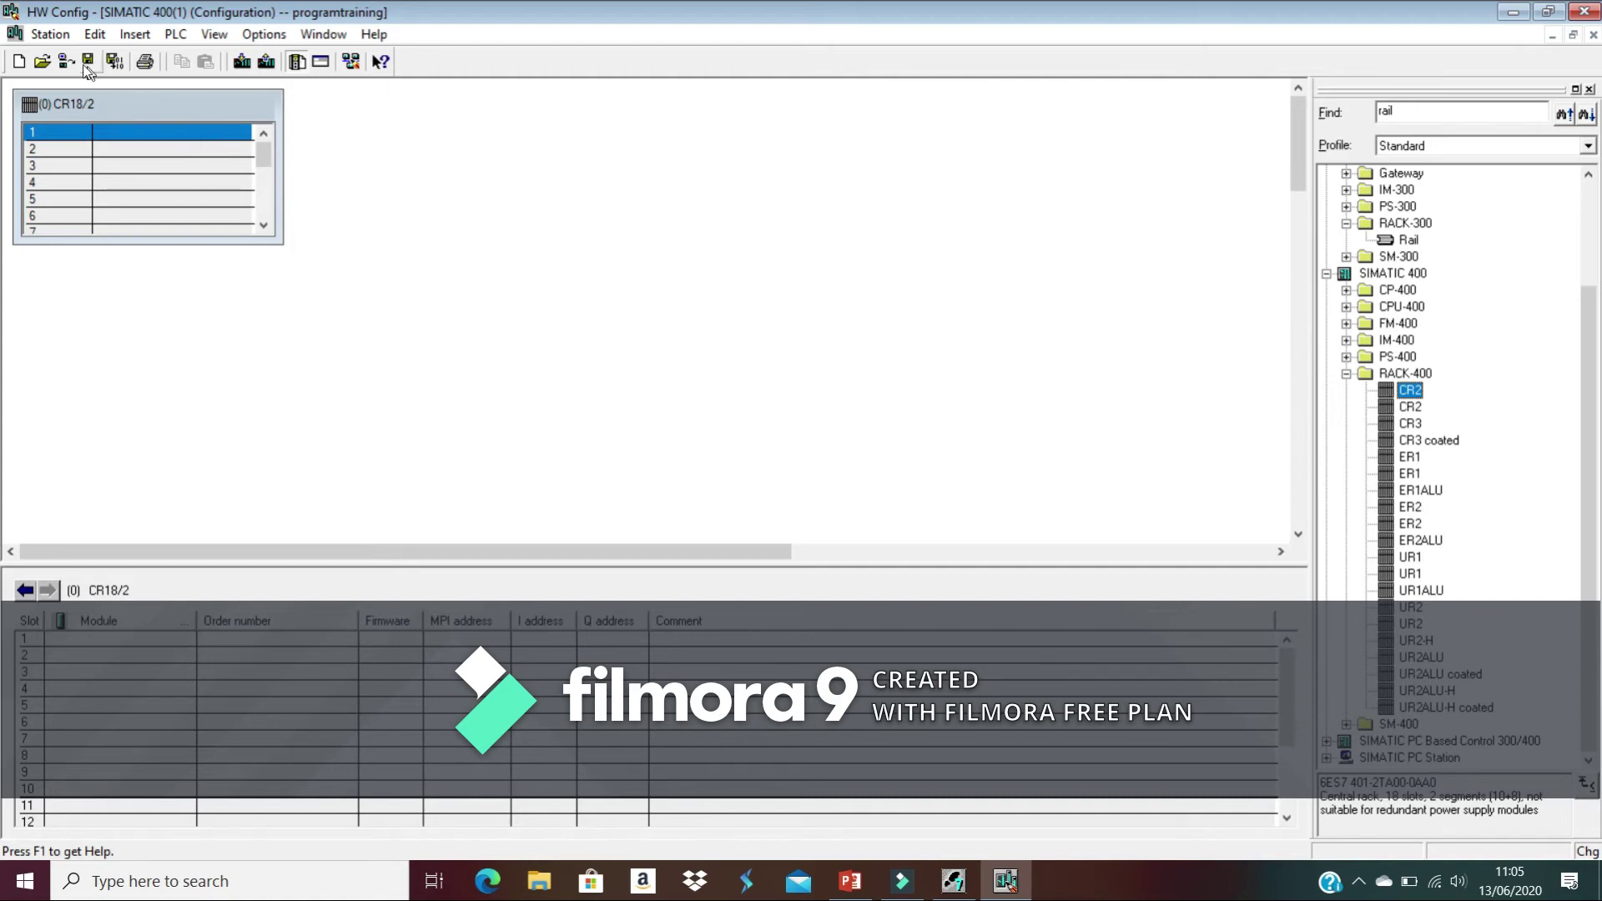
Insert the PS 405 10A power supply, 6ES7 405-0KA00-0AA0, into slot 1 of the rack
right_click(144, 140)
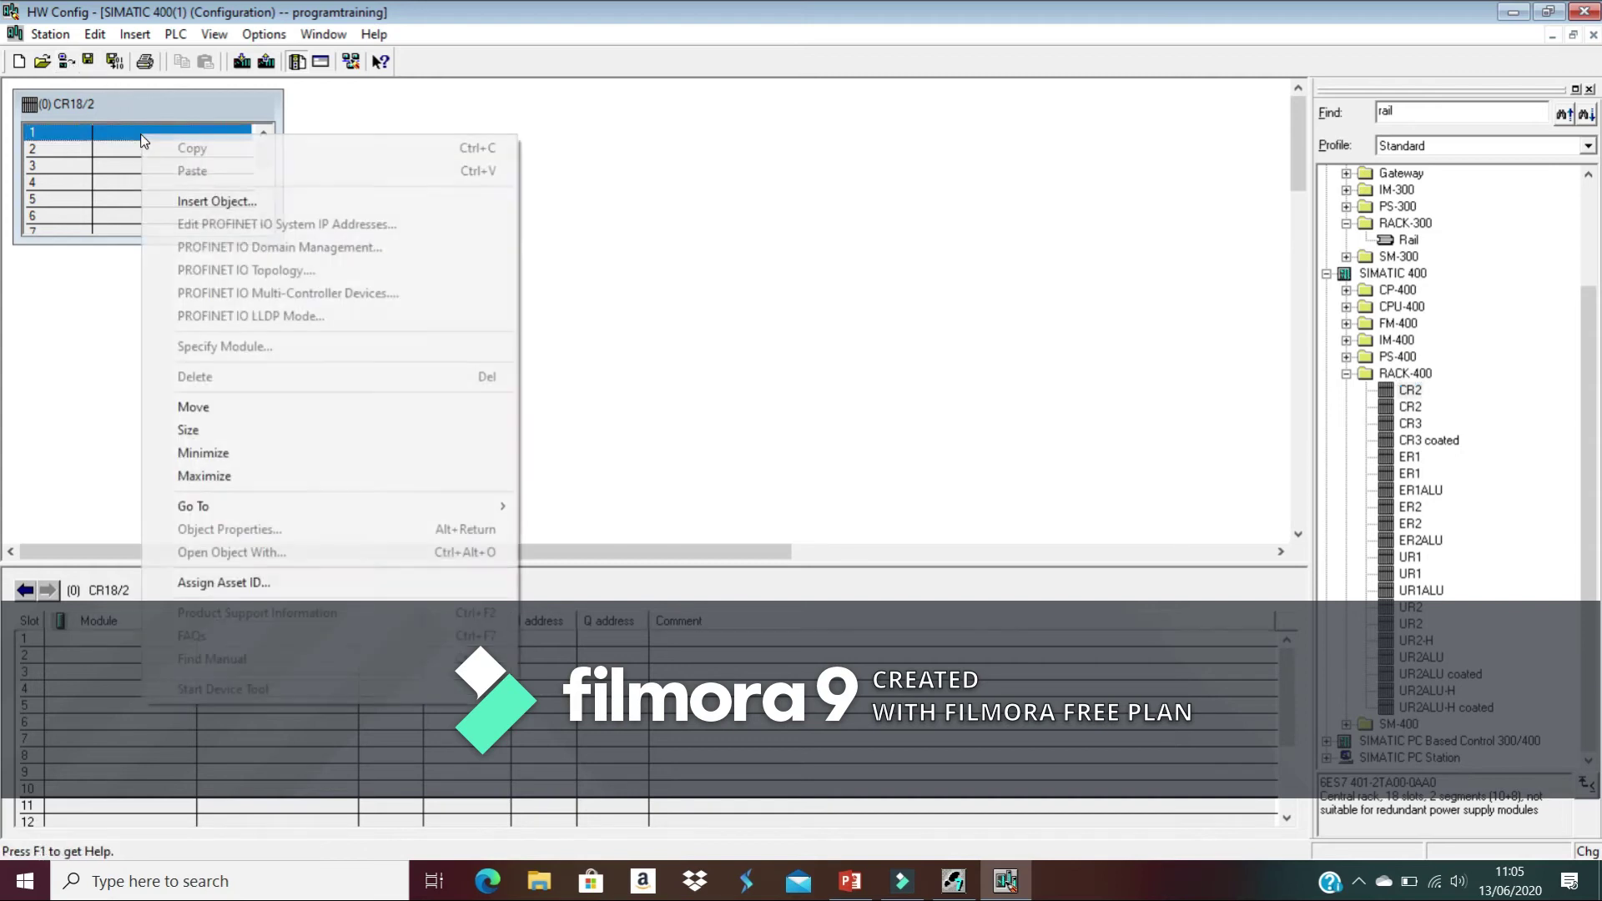
left_click(233, 210)
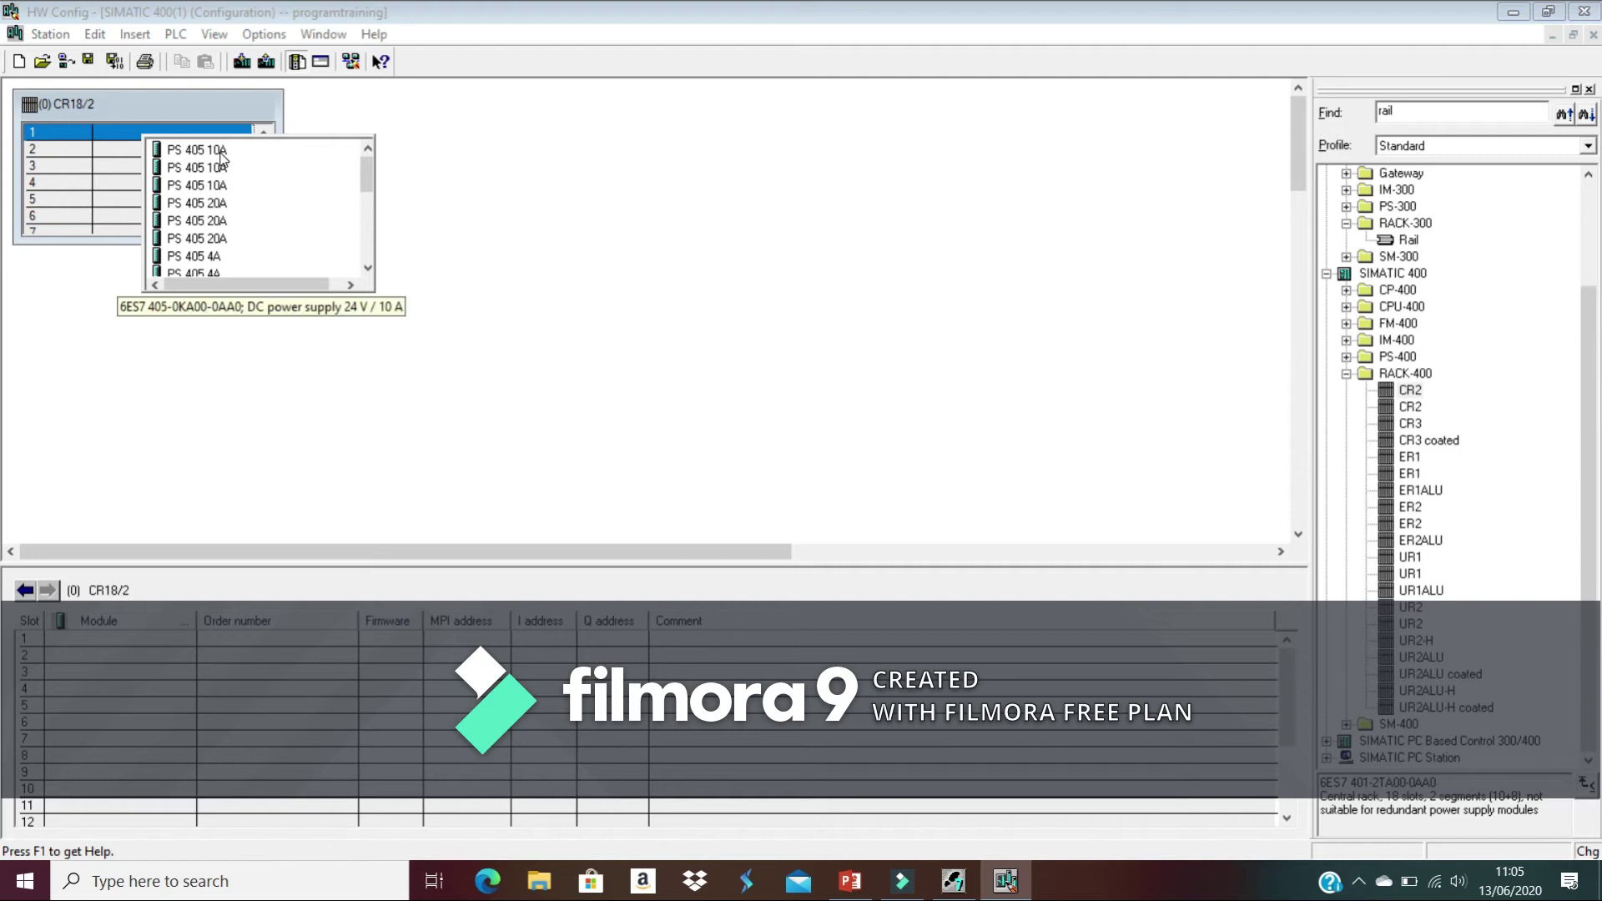
left_click(221, 155)
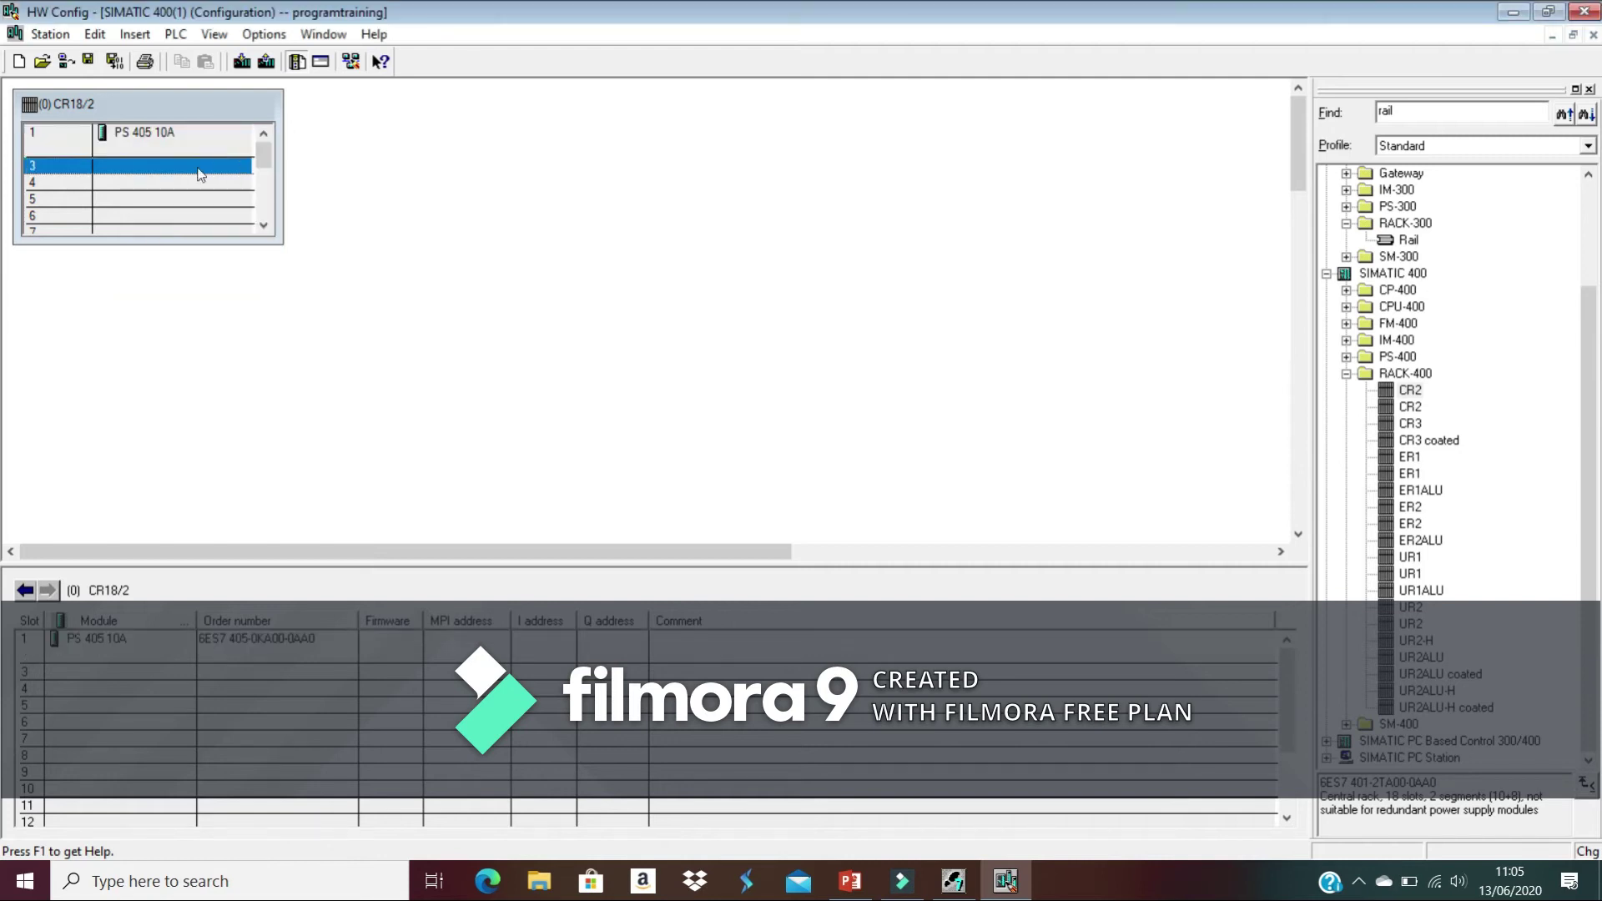
Insert the CPU 412-1, version 6ES7 412-1XF00-0AB0, into slot 3 of the rack
right_click(193, 179)
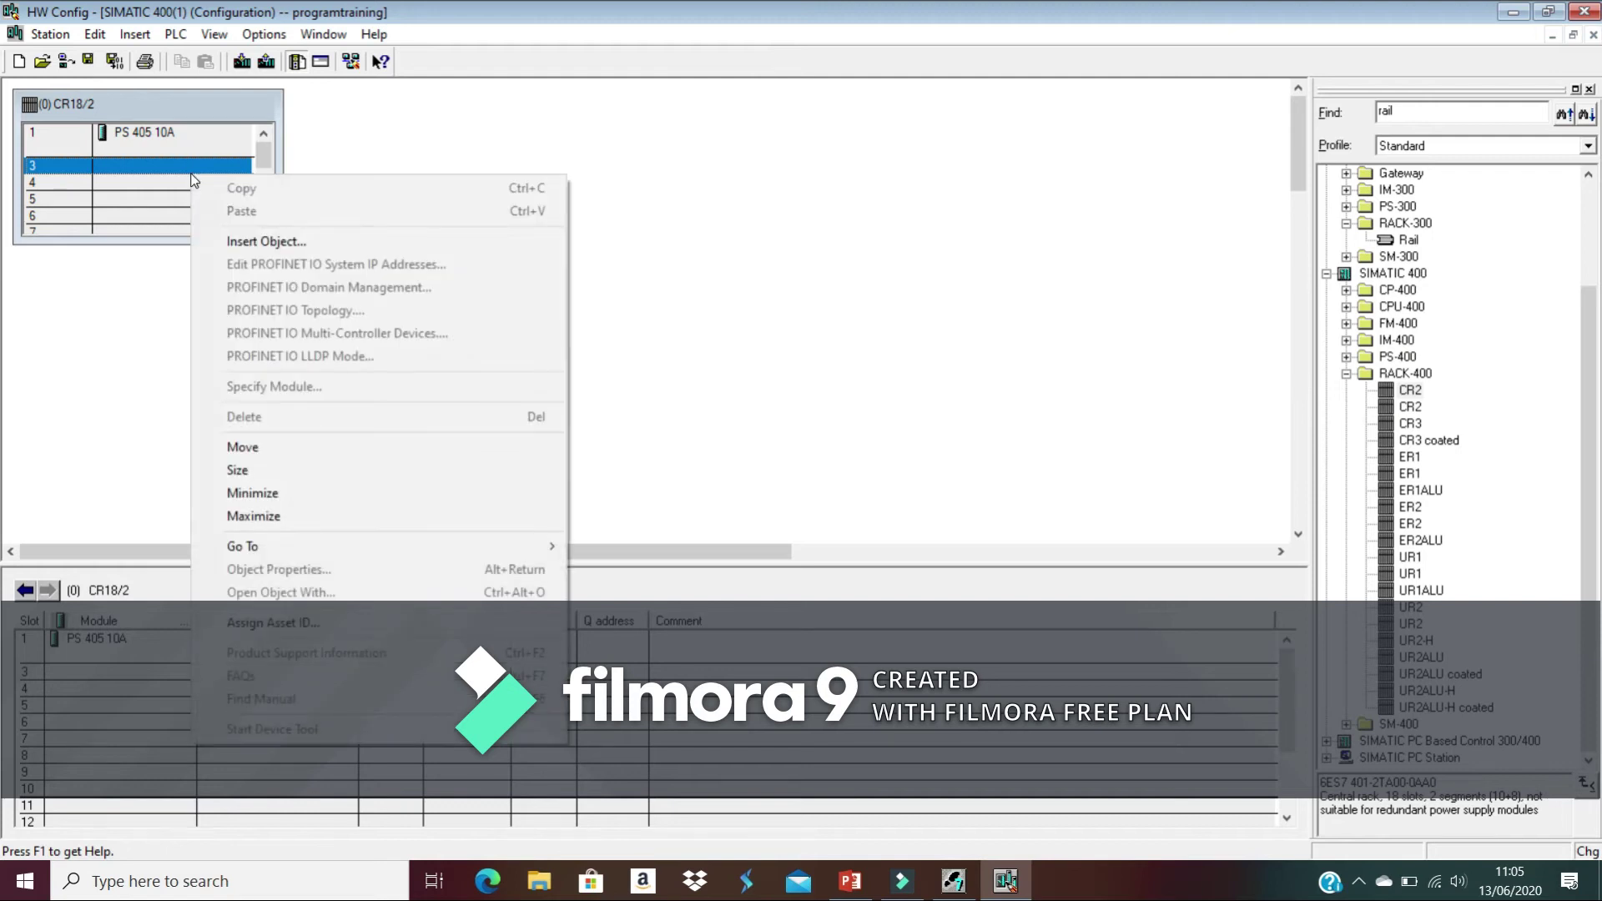
left_click(274, 242)
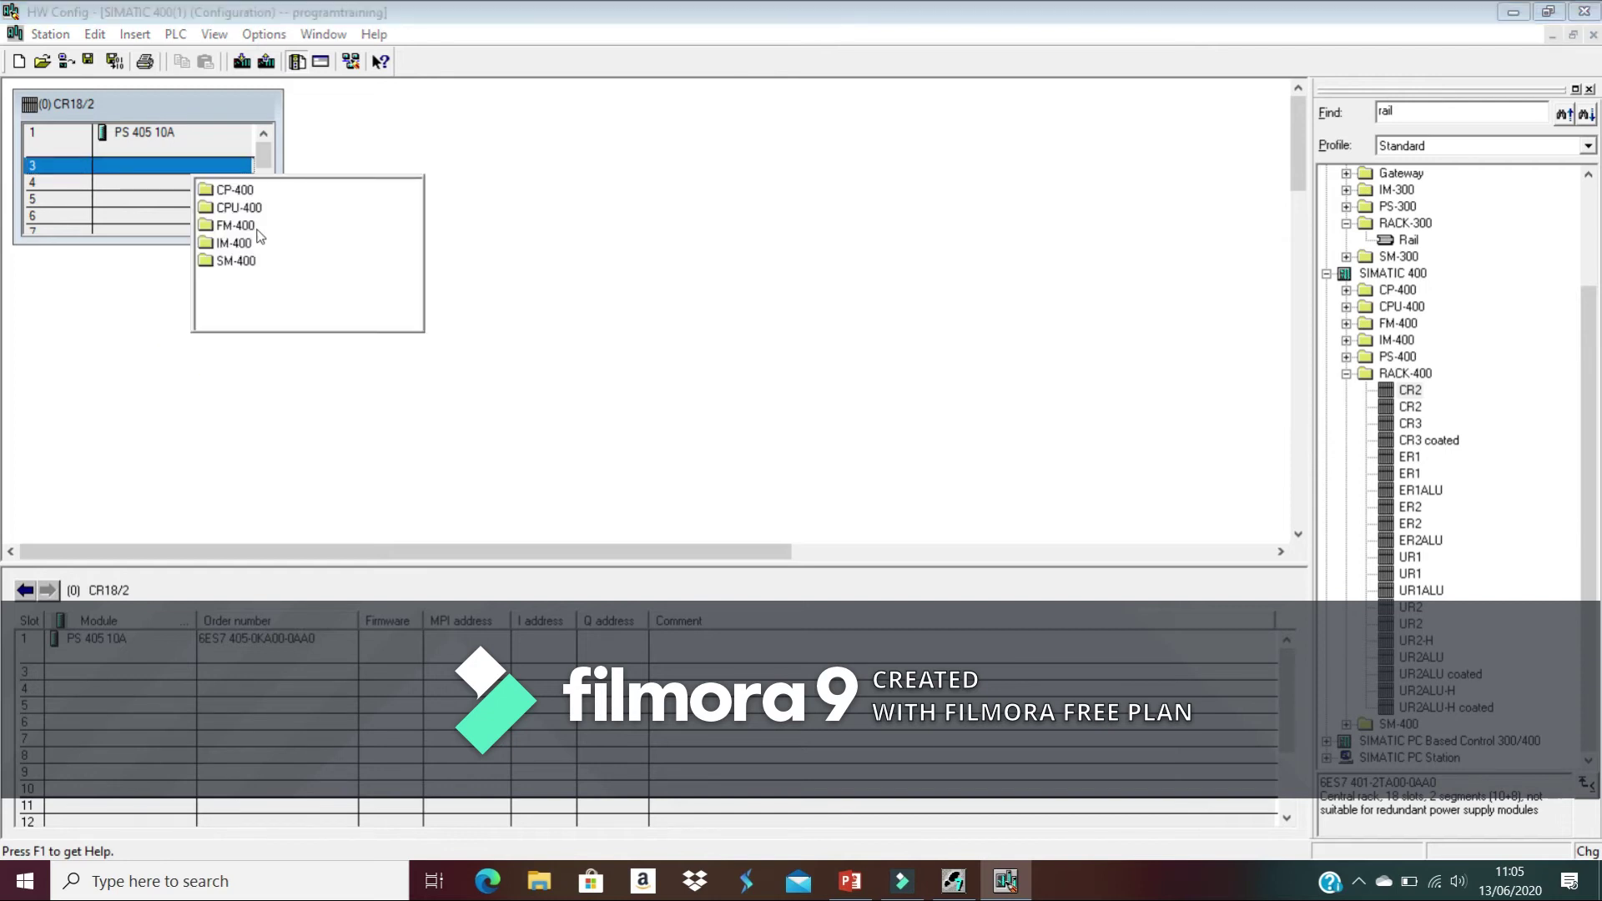
left_click(241, 212)
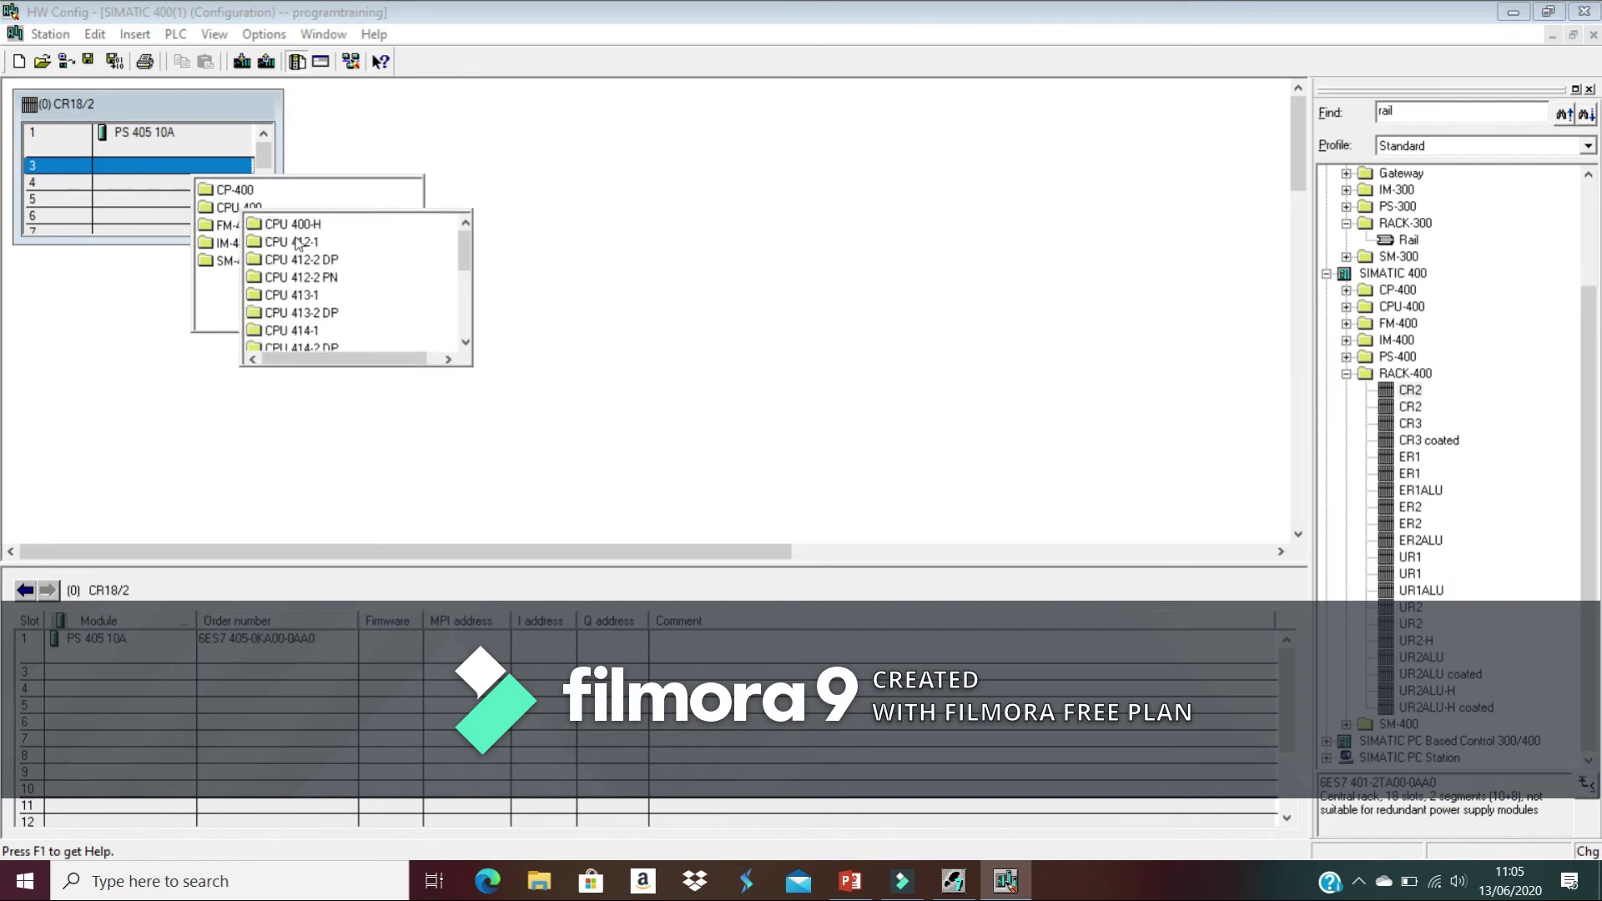
left_click(296, 242)
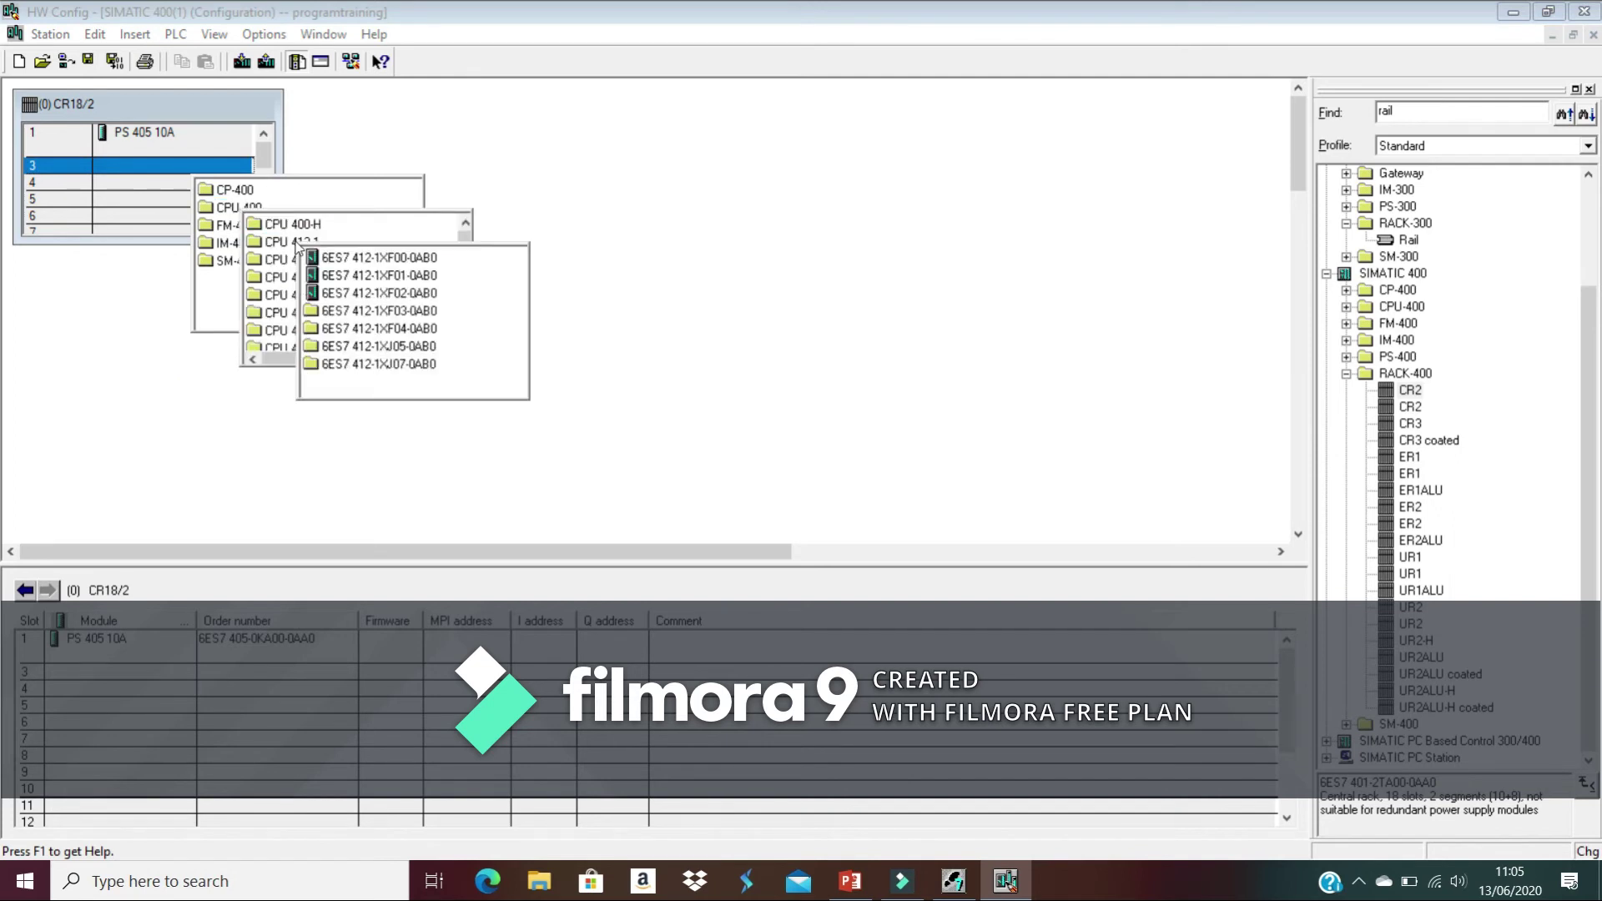
left_click(425, 259)
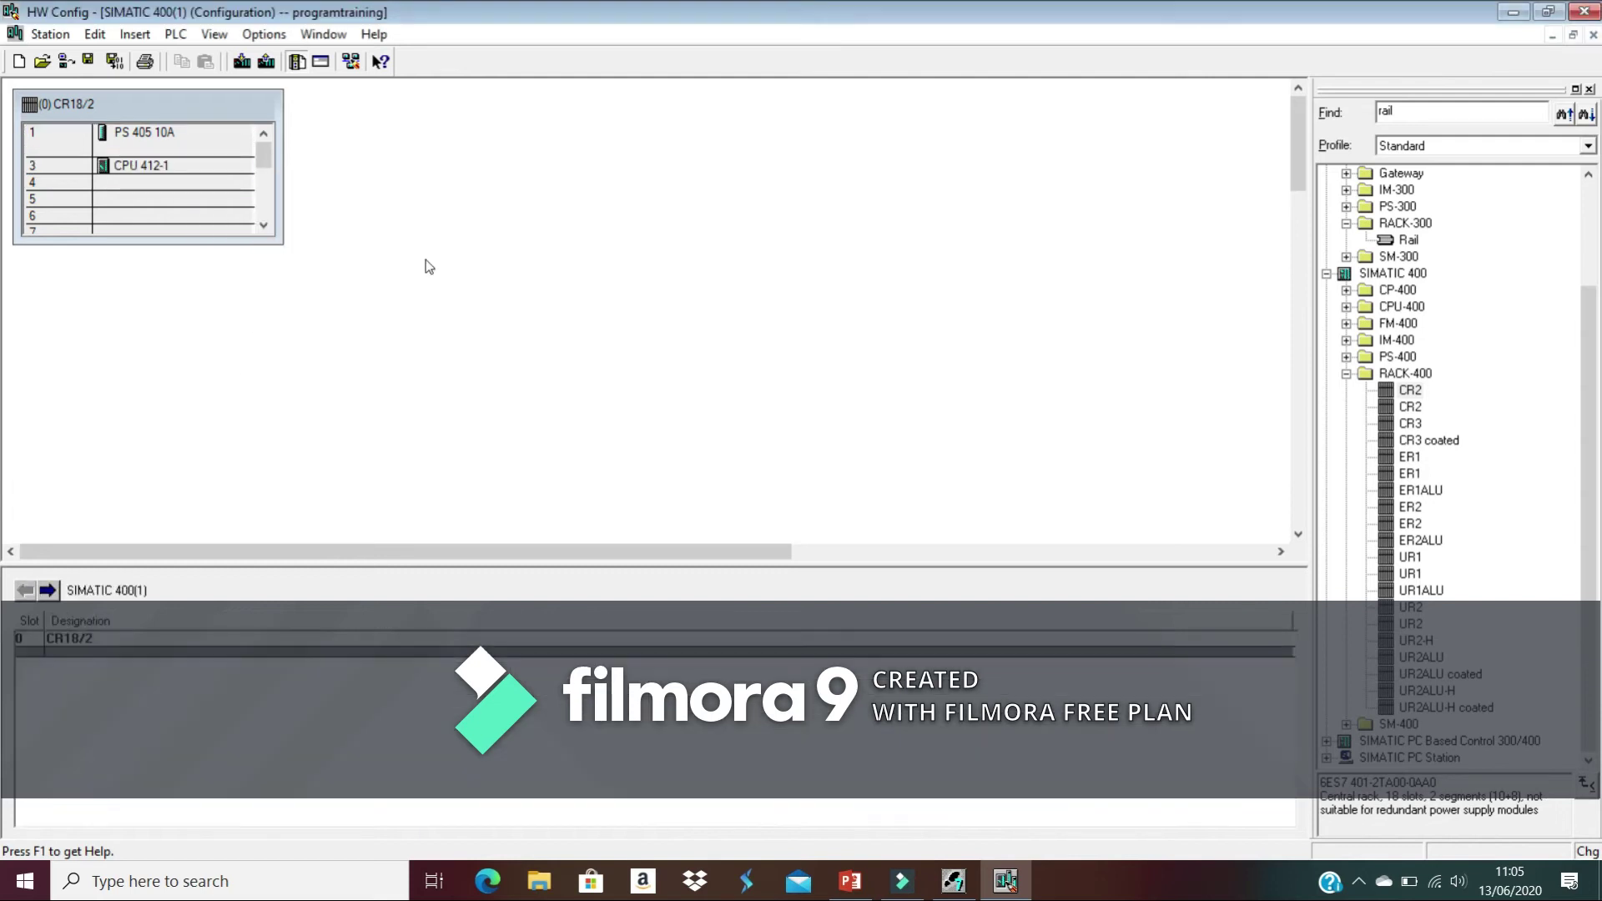
Insert the CP 443-1 Industrial Ethernet module, 6GK7 443-1EX00-0XE0 version V1.0, into slot 4 of the rack
left_click(210, 185)
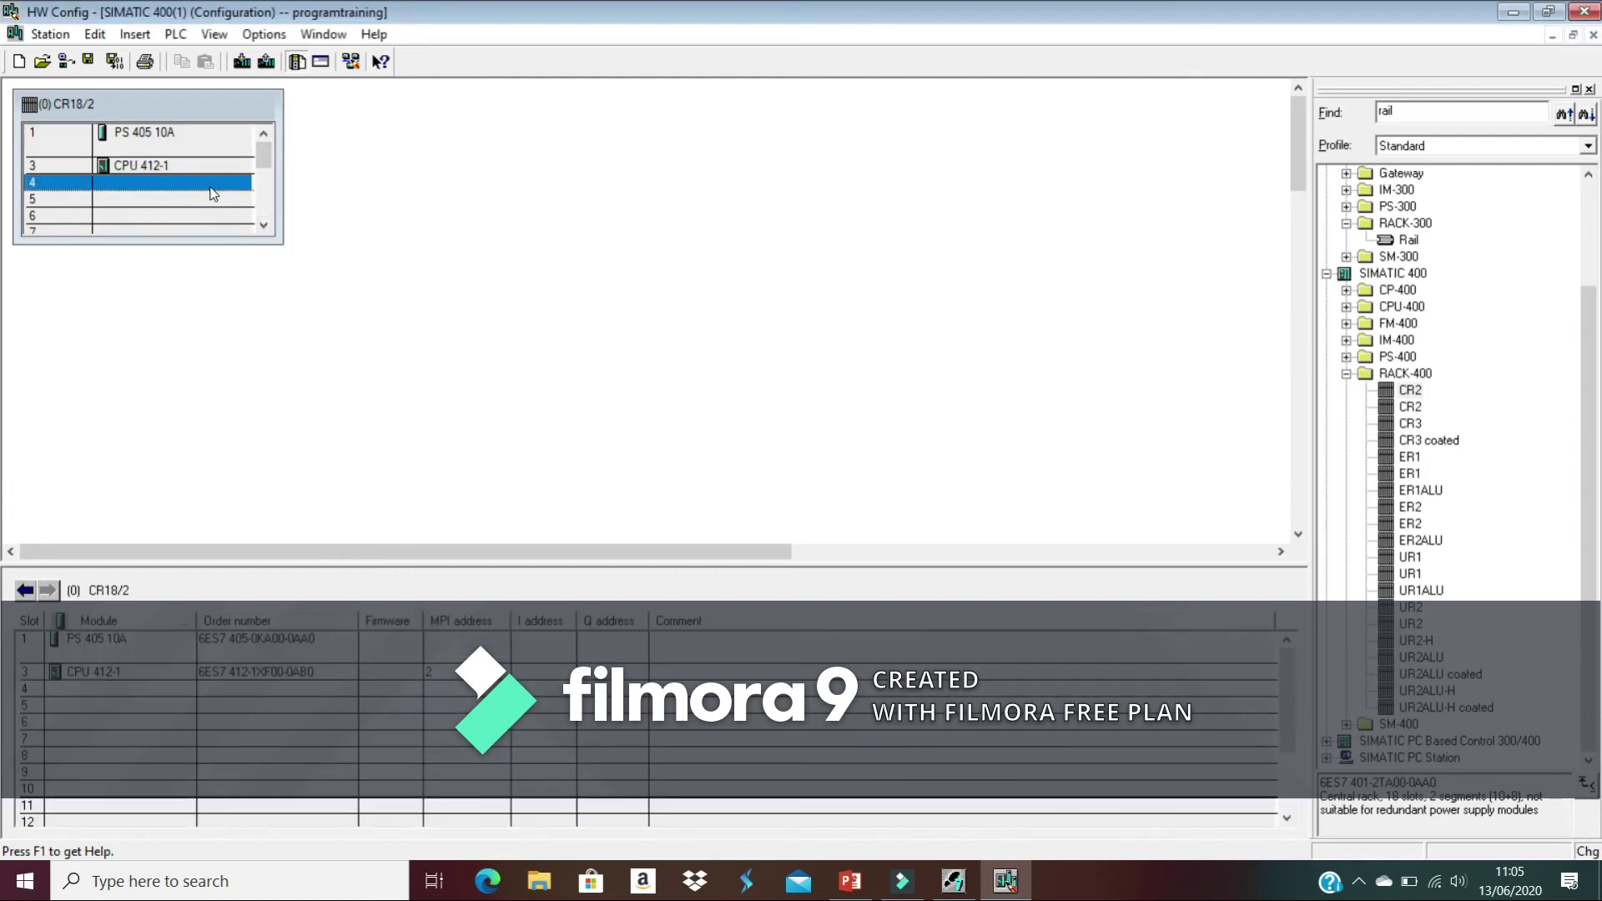
right_click(212, 197)
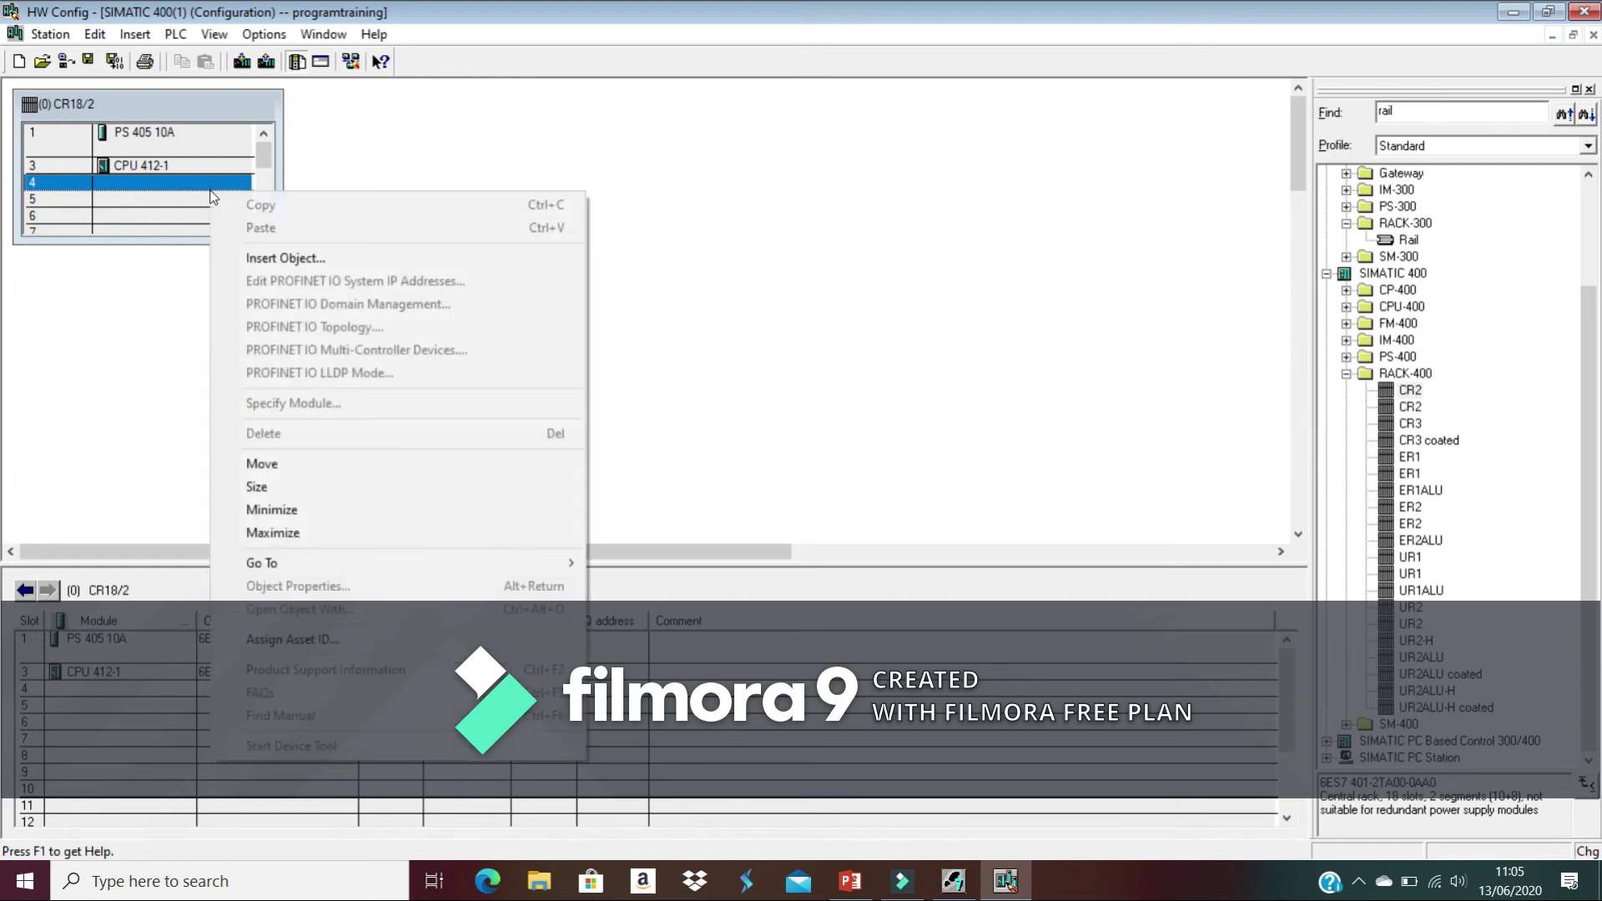
left_click(289, 261)
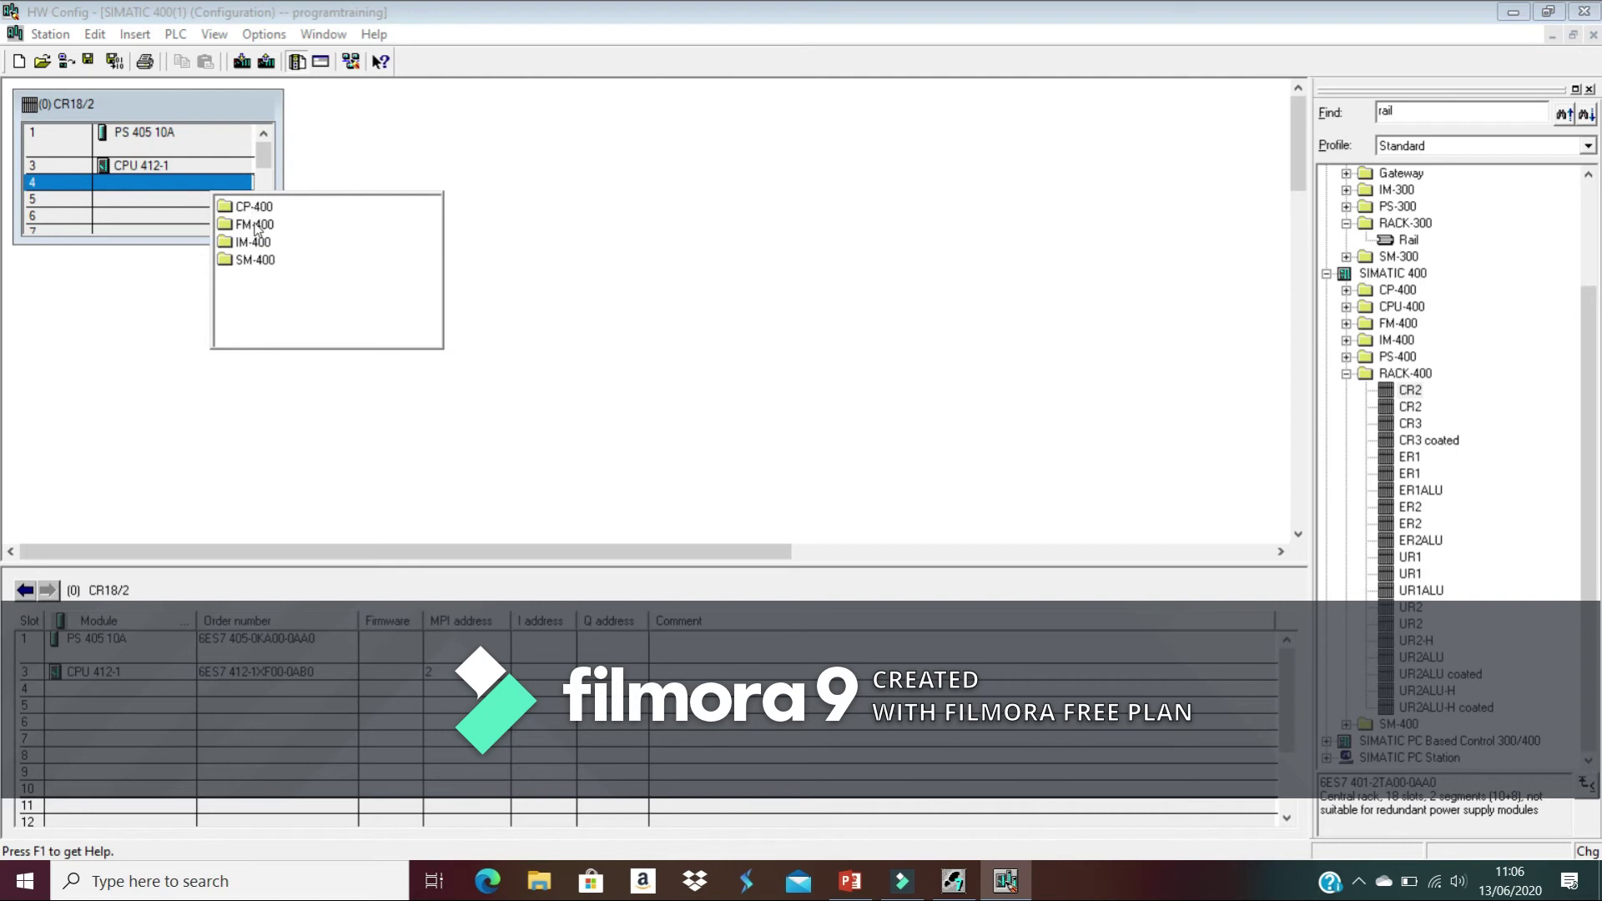
left_click(254, 210)
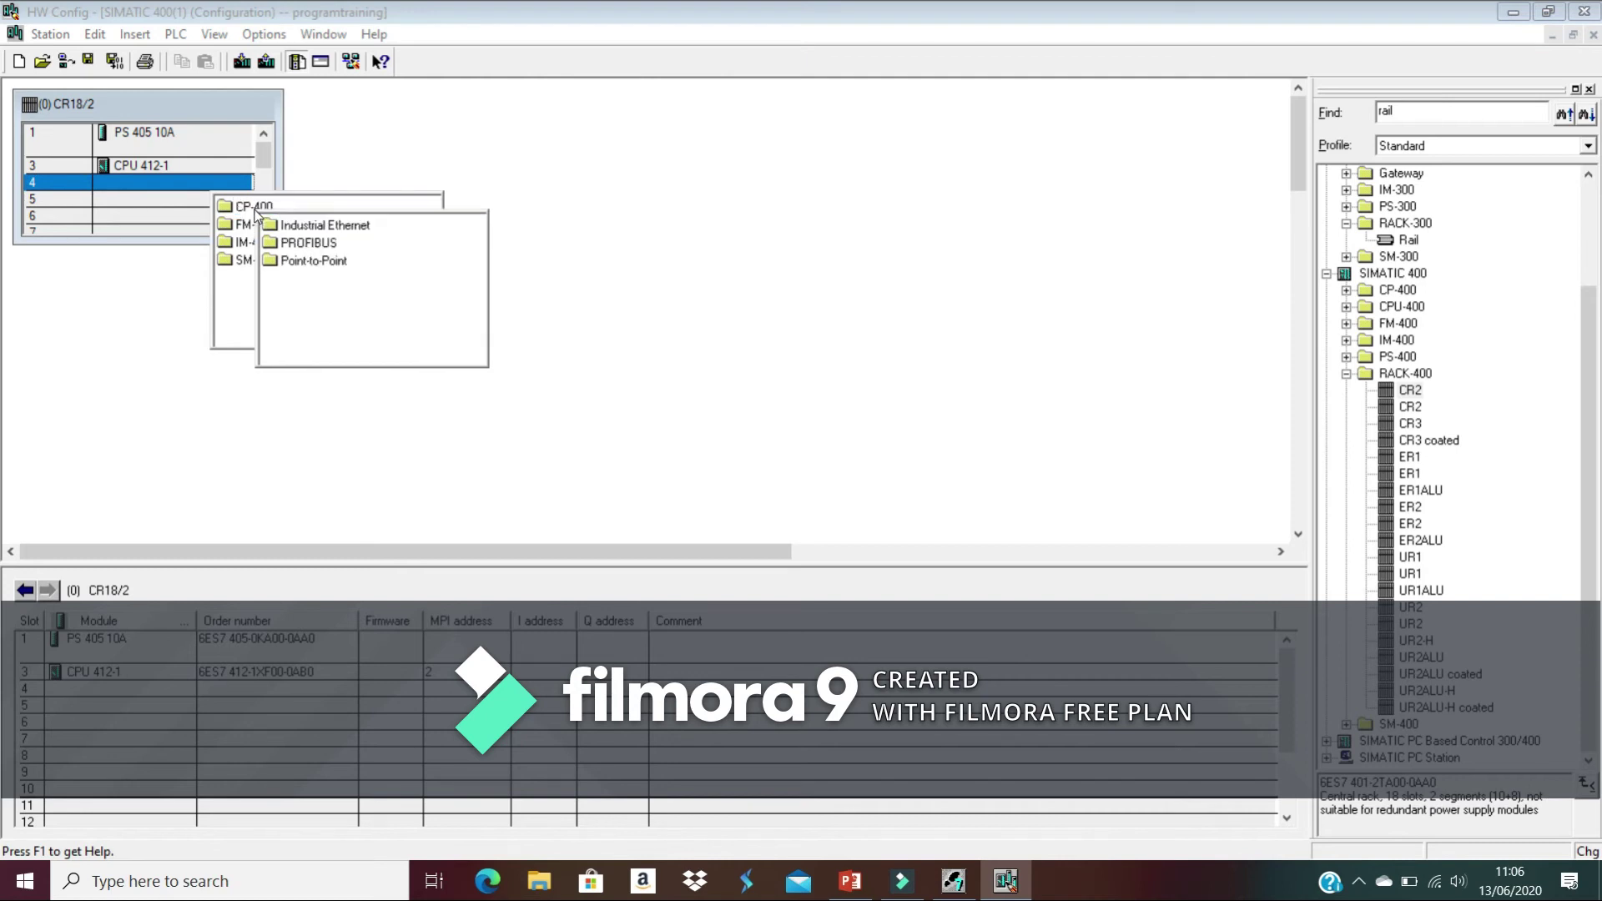
left_click(311, 262)
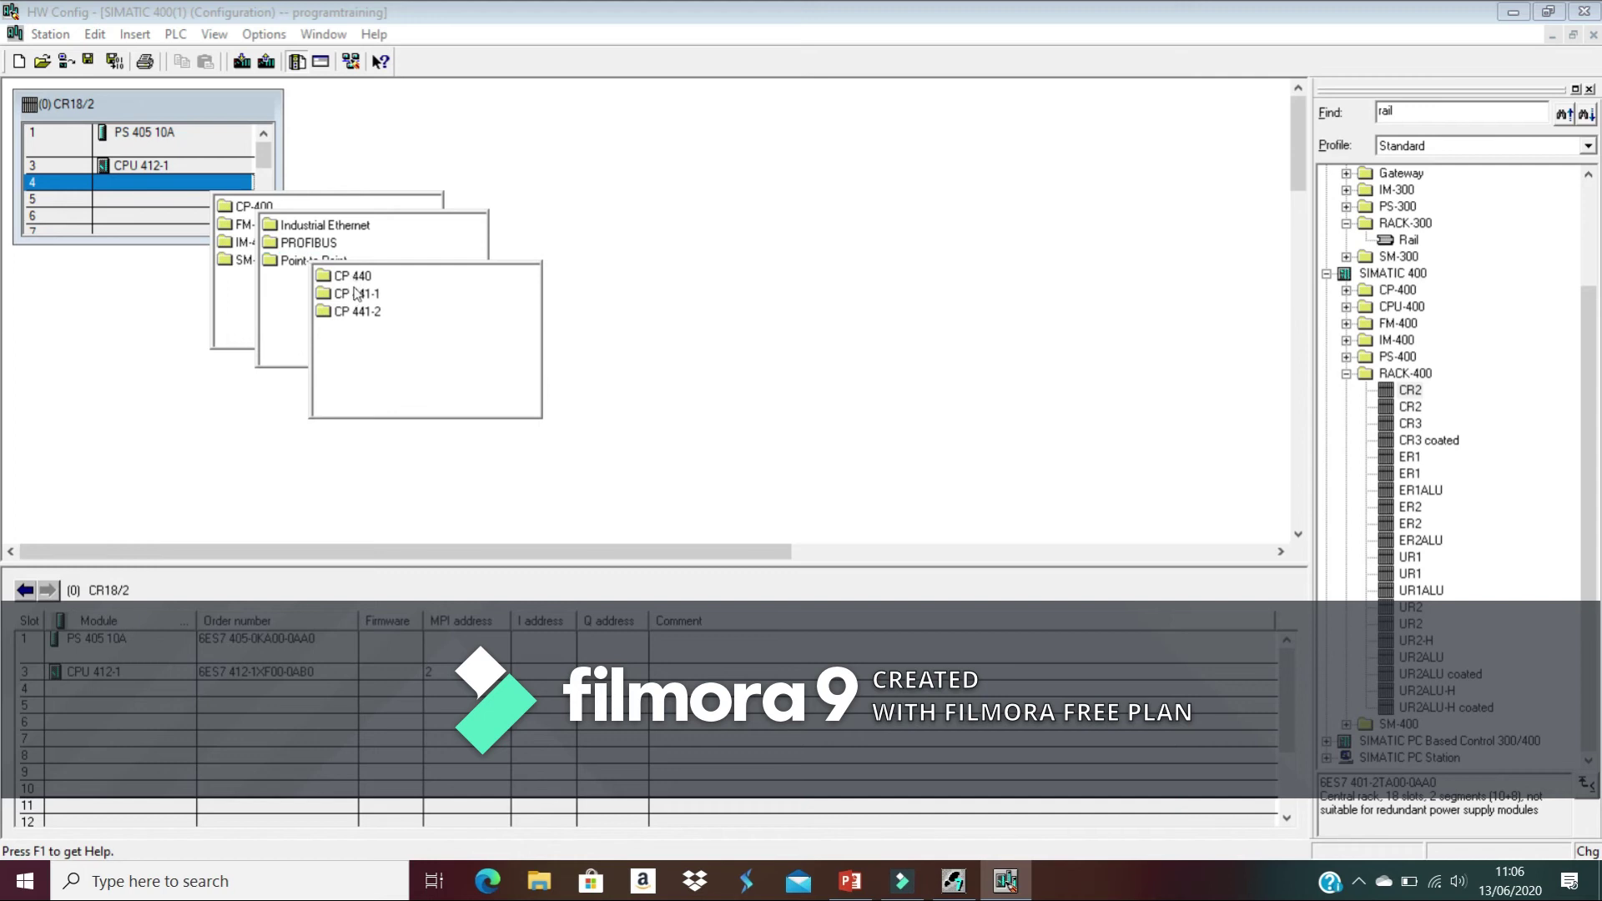
left_click(310, 228)
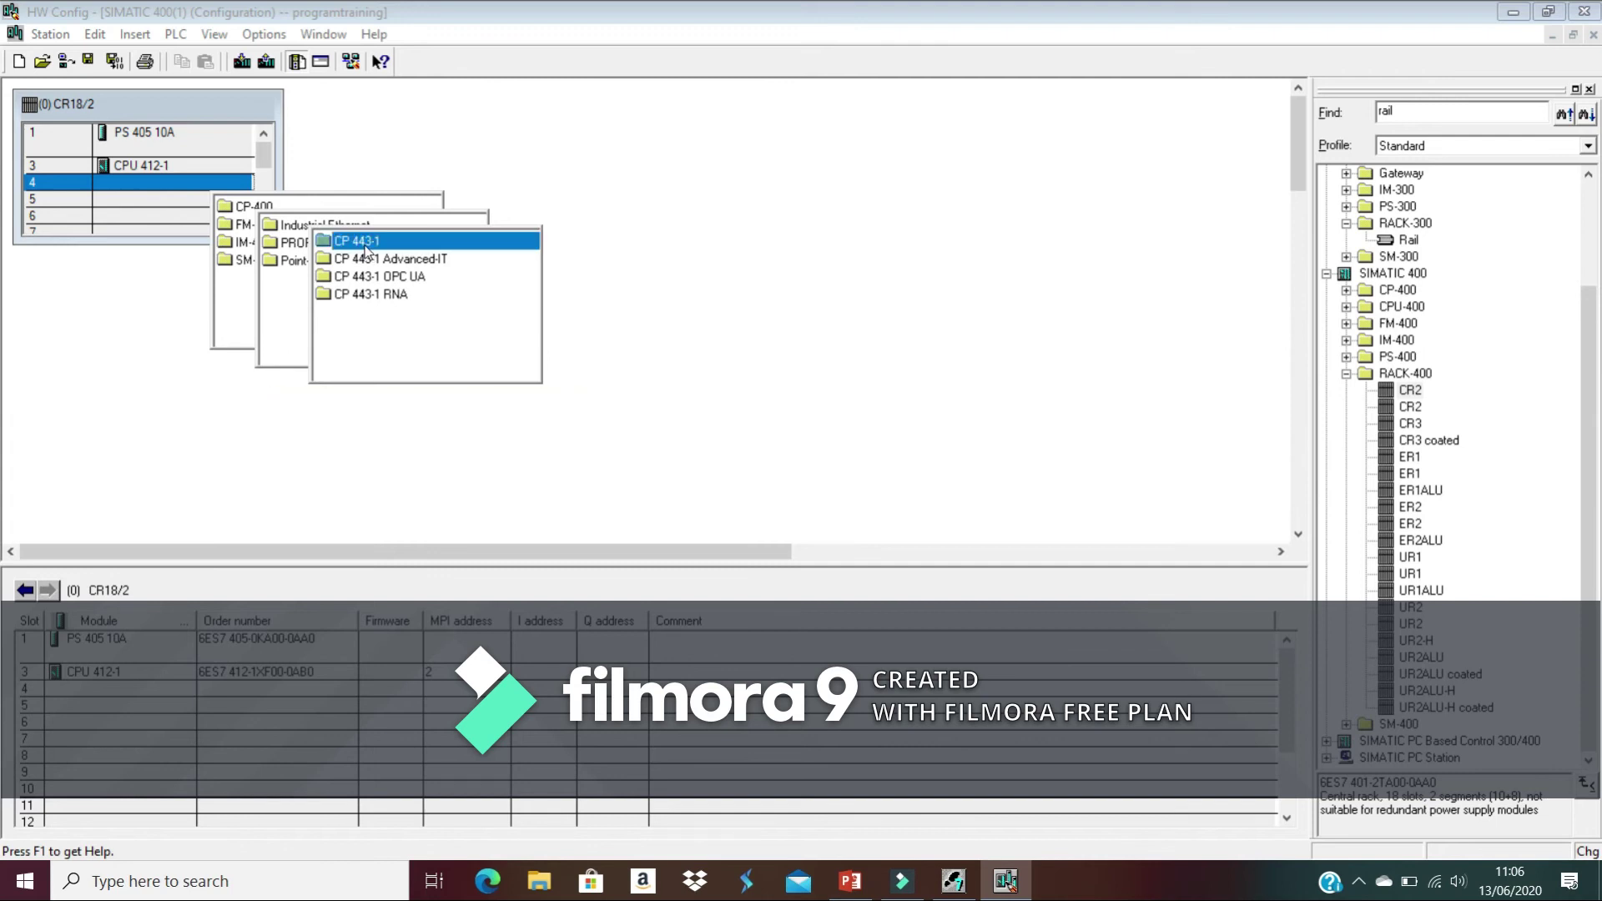
mouse_move(365, 250)
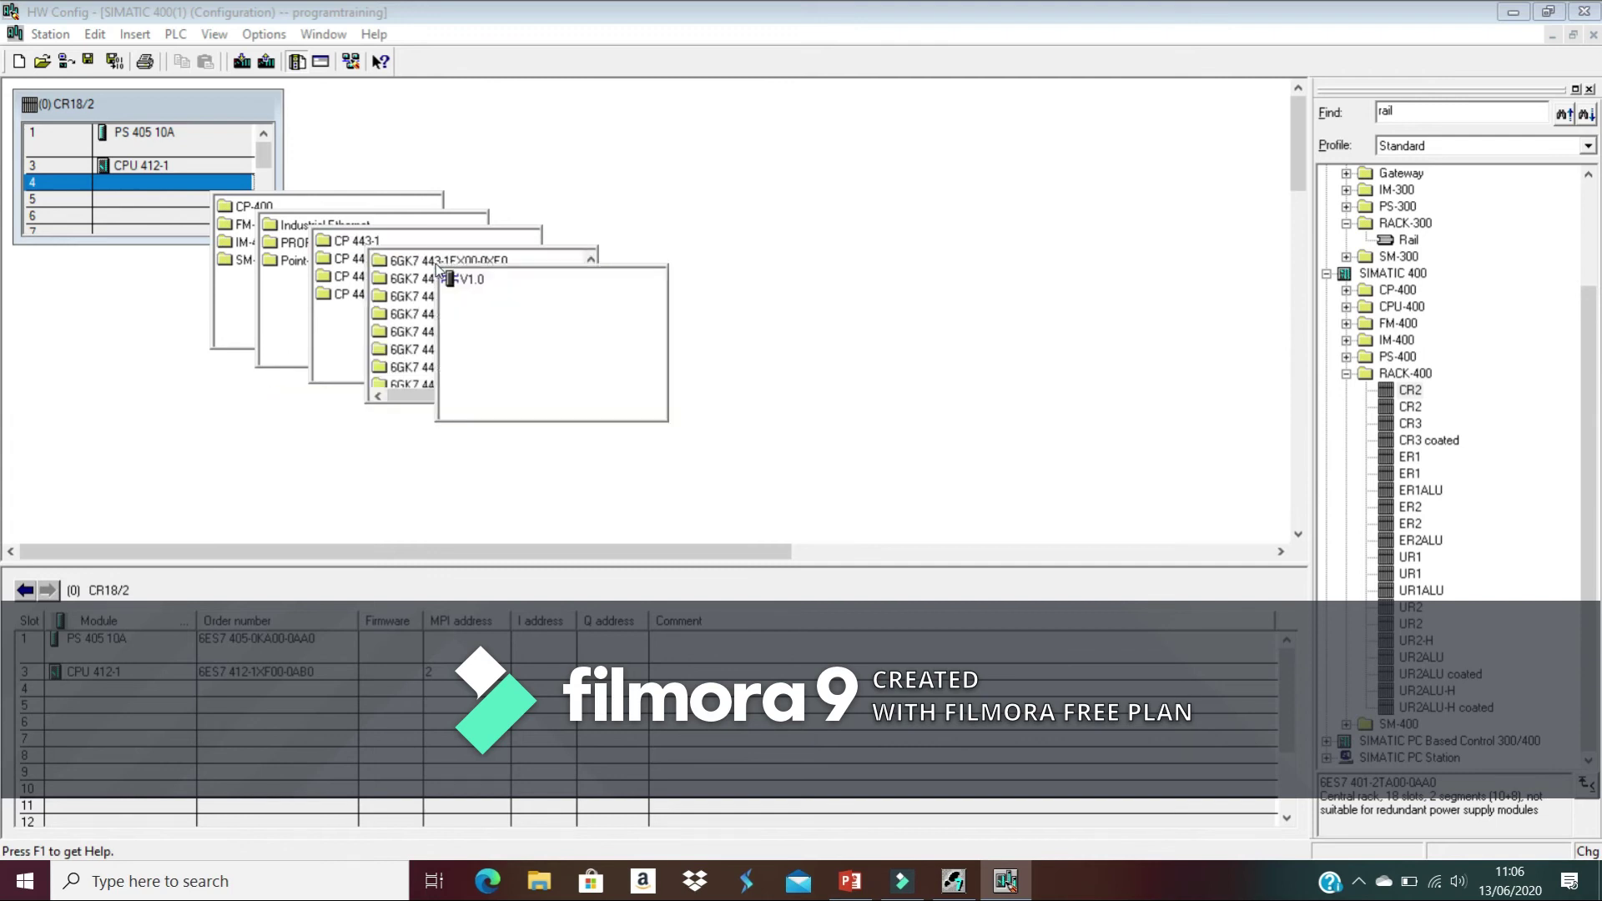
left_click(457, 283)
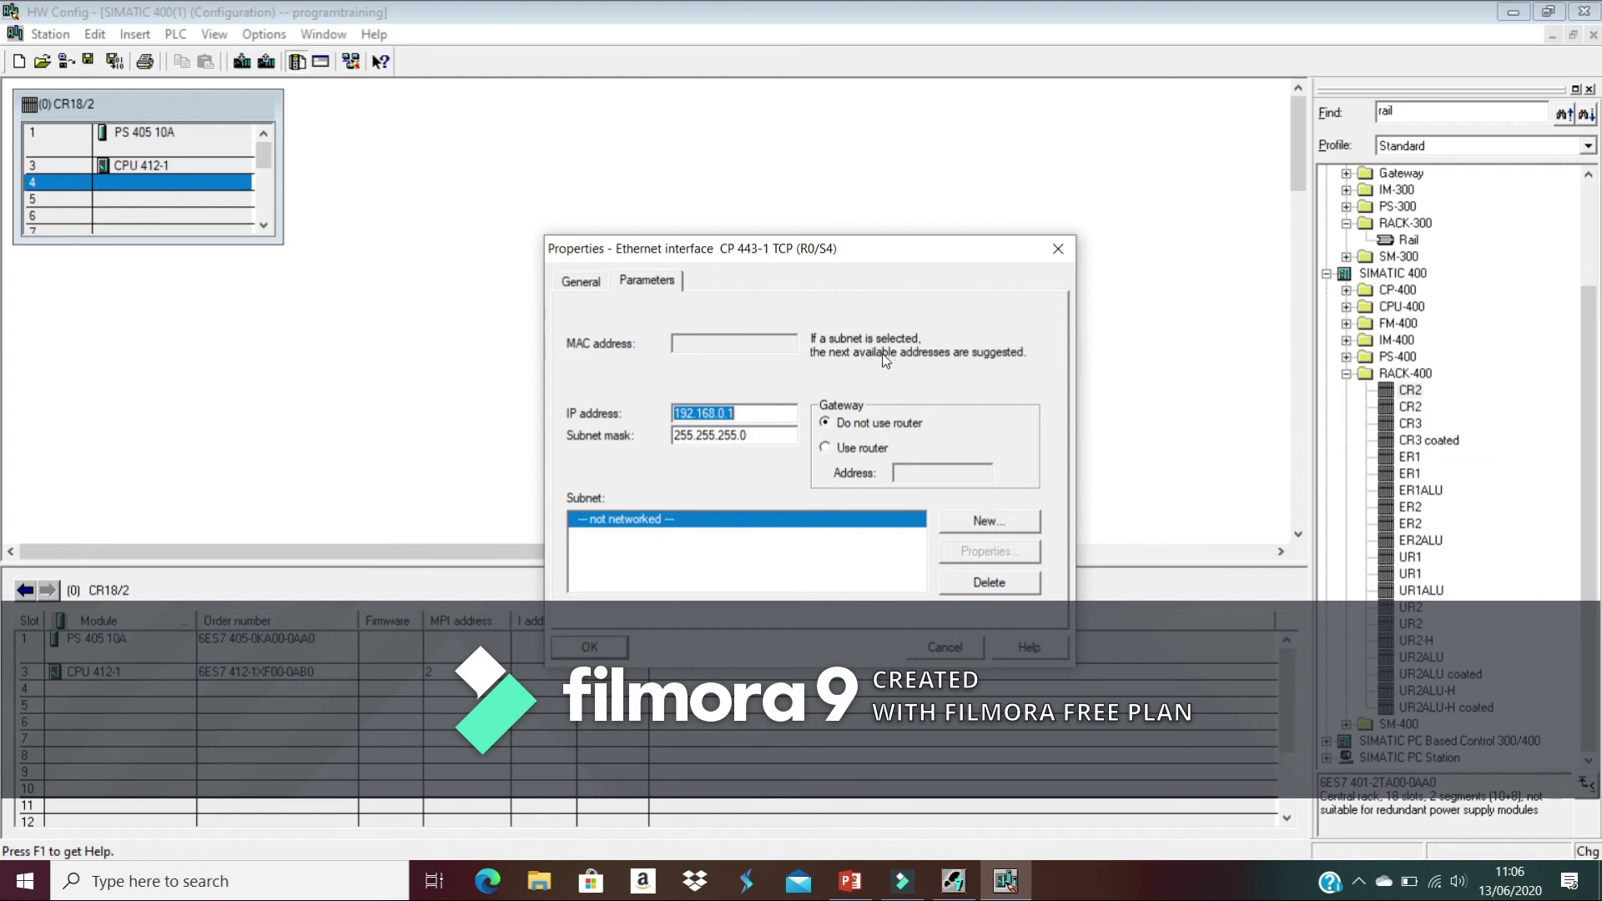
Create a new Industrial Ethernet subnet named Ethernet(1) for the CP 443-1 interface and enter the author's name
left_click(1012, 527)
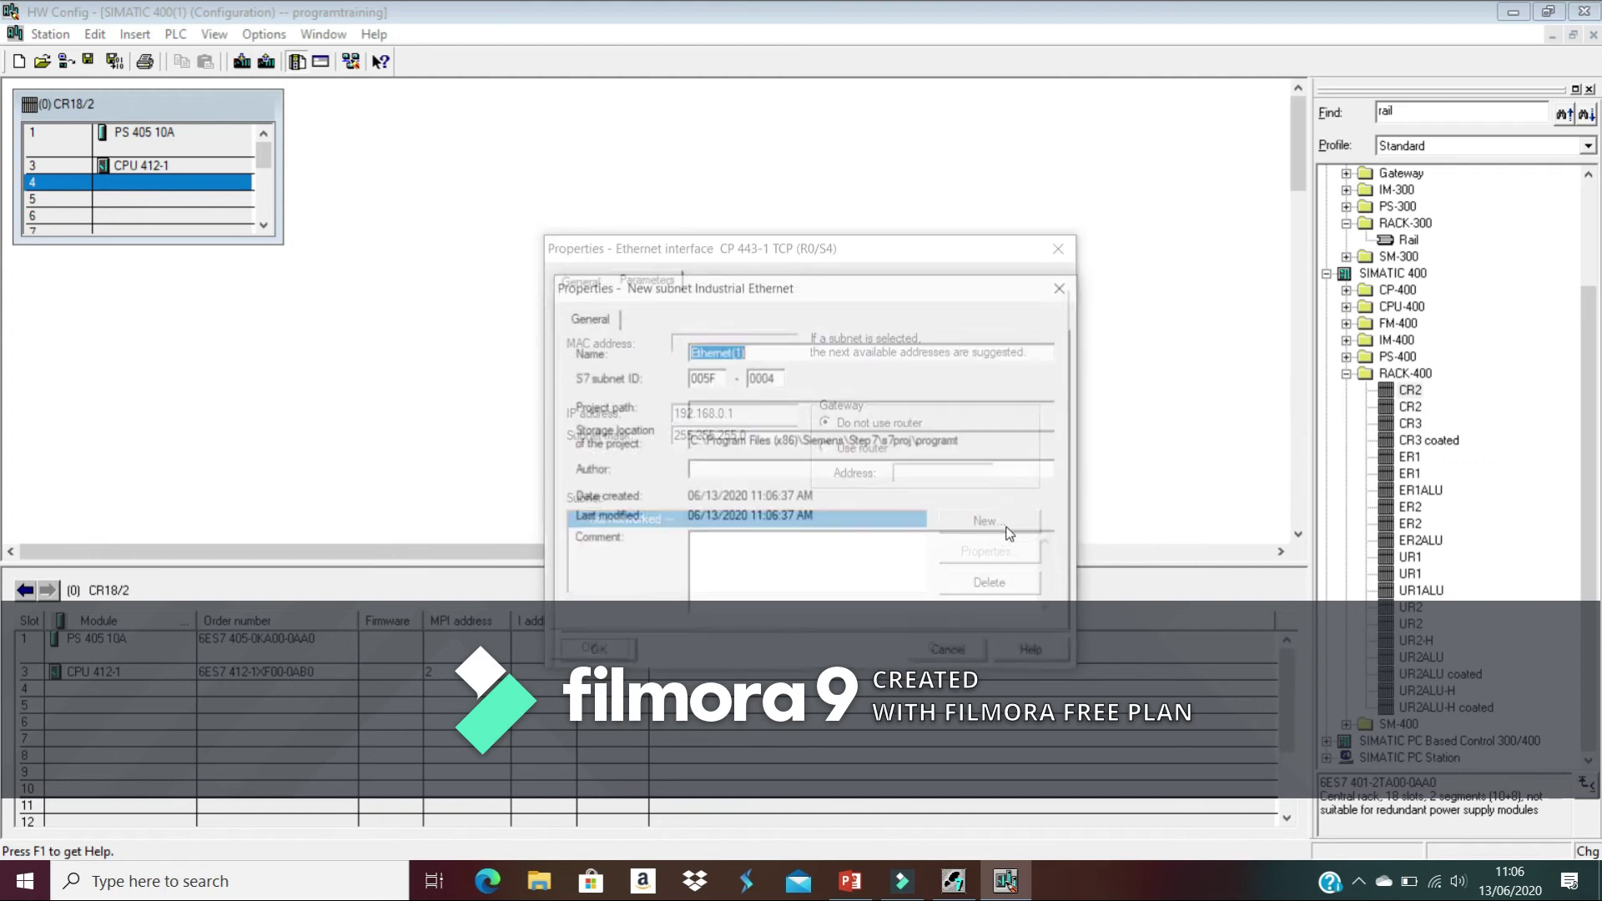
left_click(719, 472)
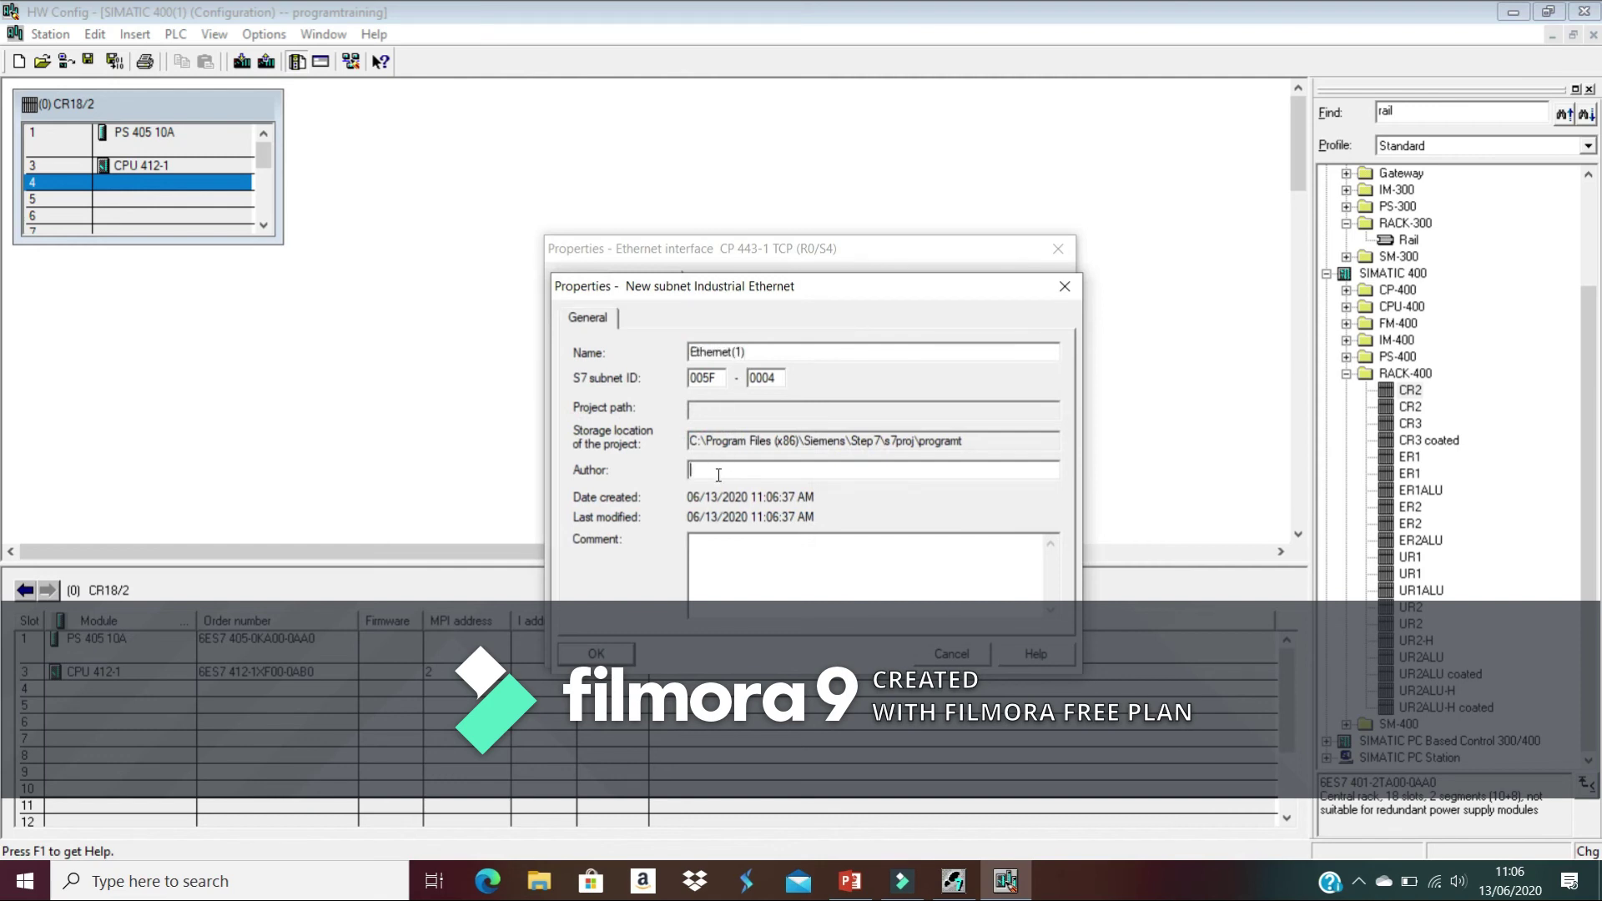
type("r")
key("BackSpace")
type("RAGHU")
left_click_drag(743, 474, 696, 472)
left_click(608, 655)
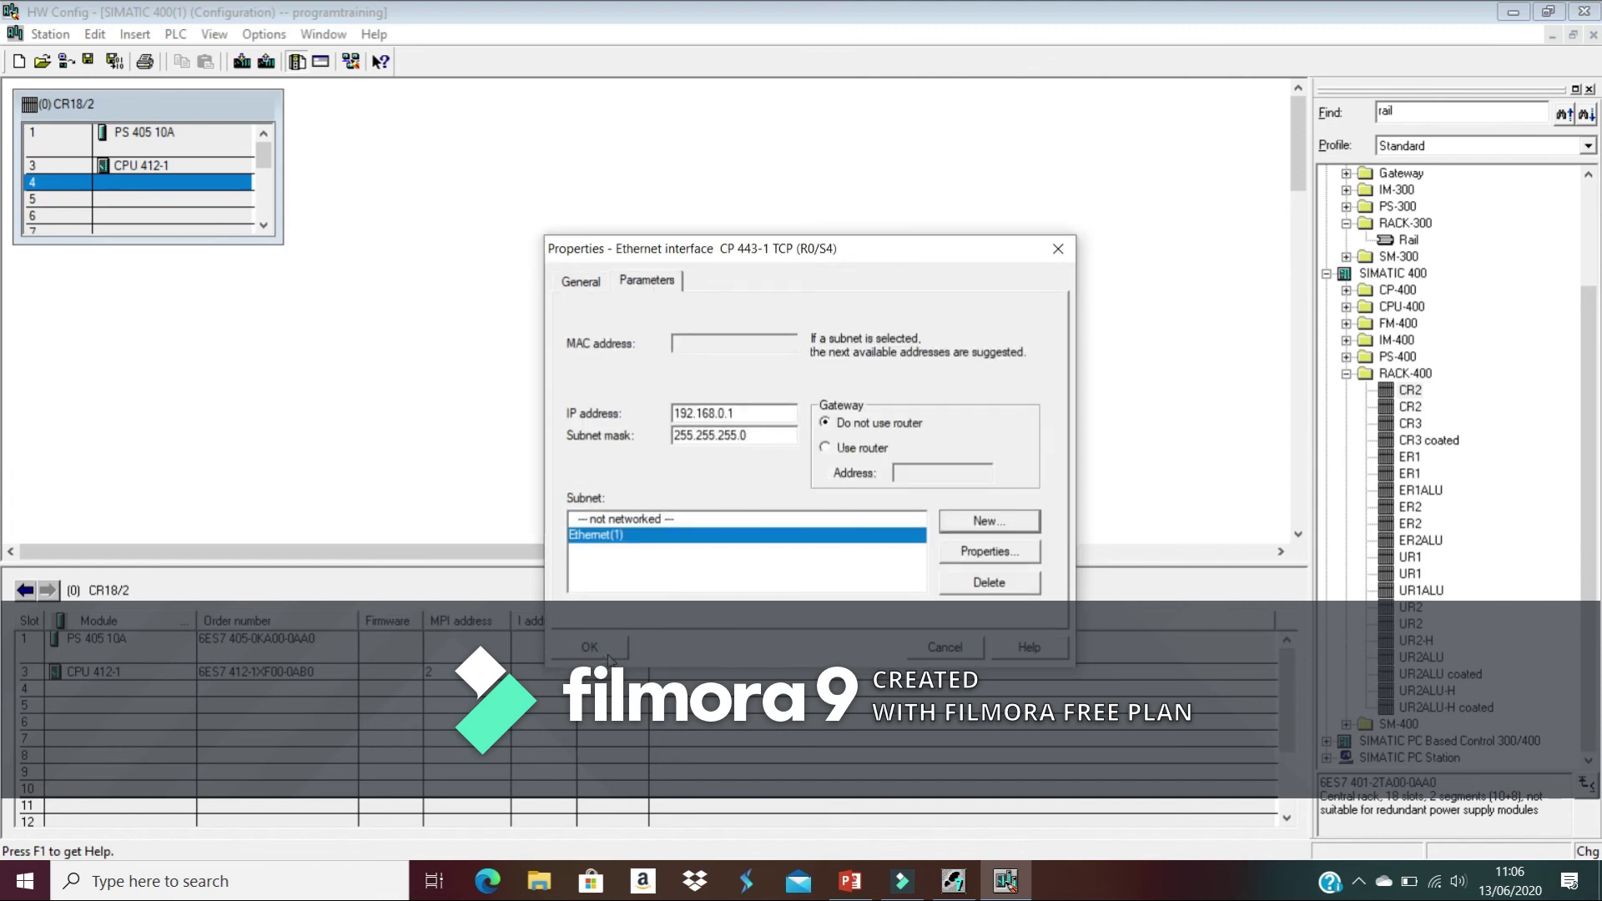
Review the Ethernet(1) subnet's properties and accept the CP 443-1 interface settings with that subnet assigned
left_click(990, 551)
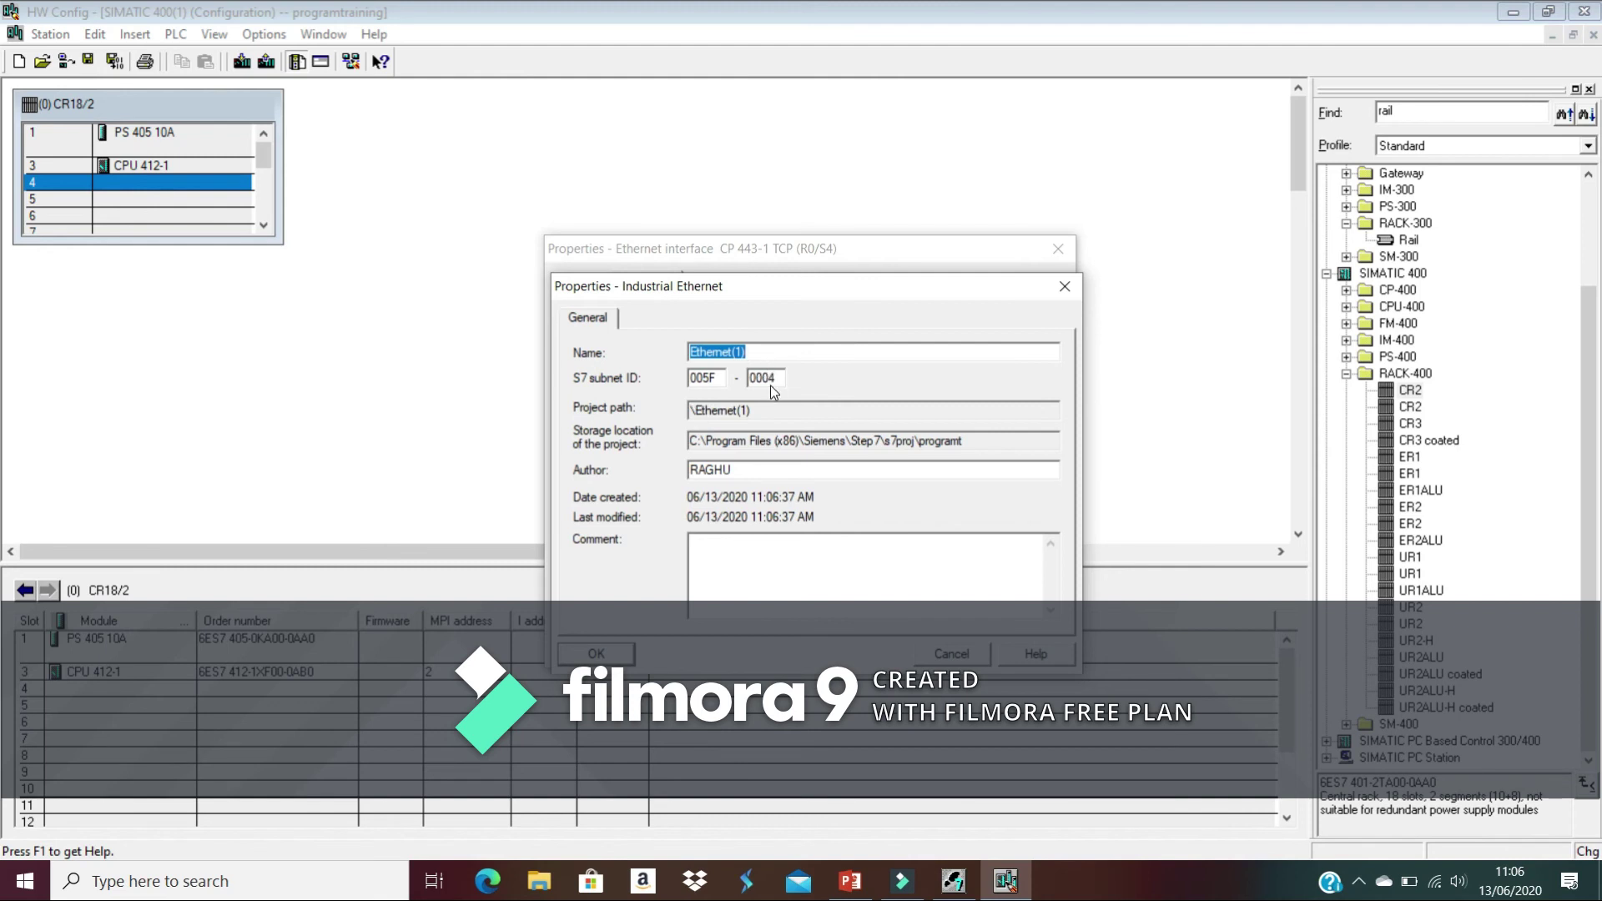
left_click(597, 653)
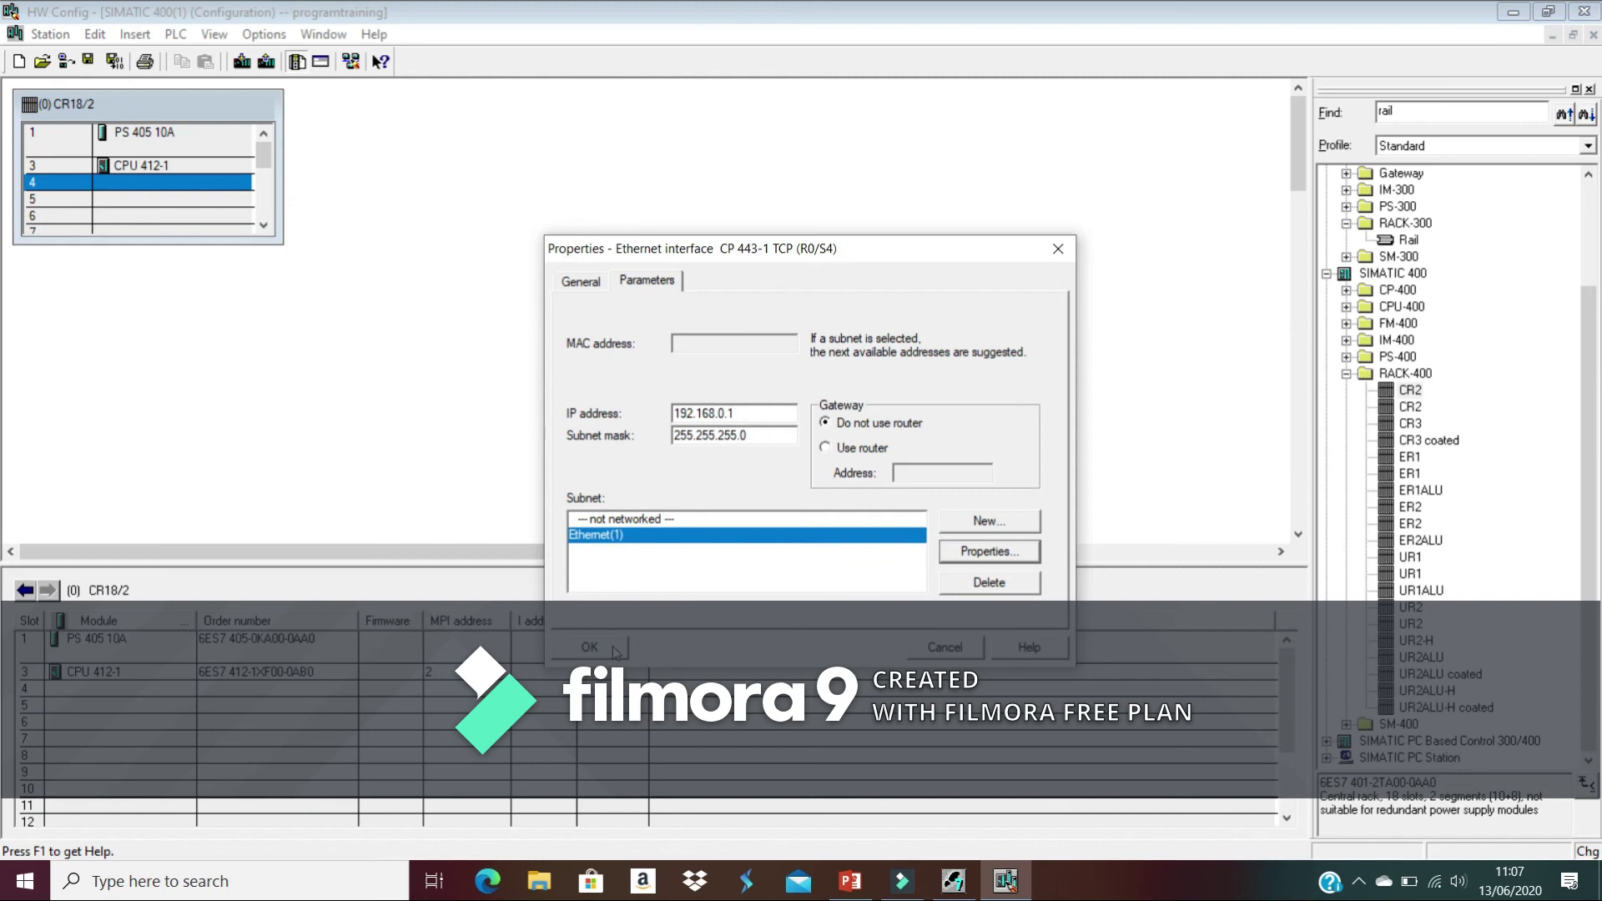
left_click(614, 652)
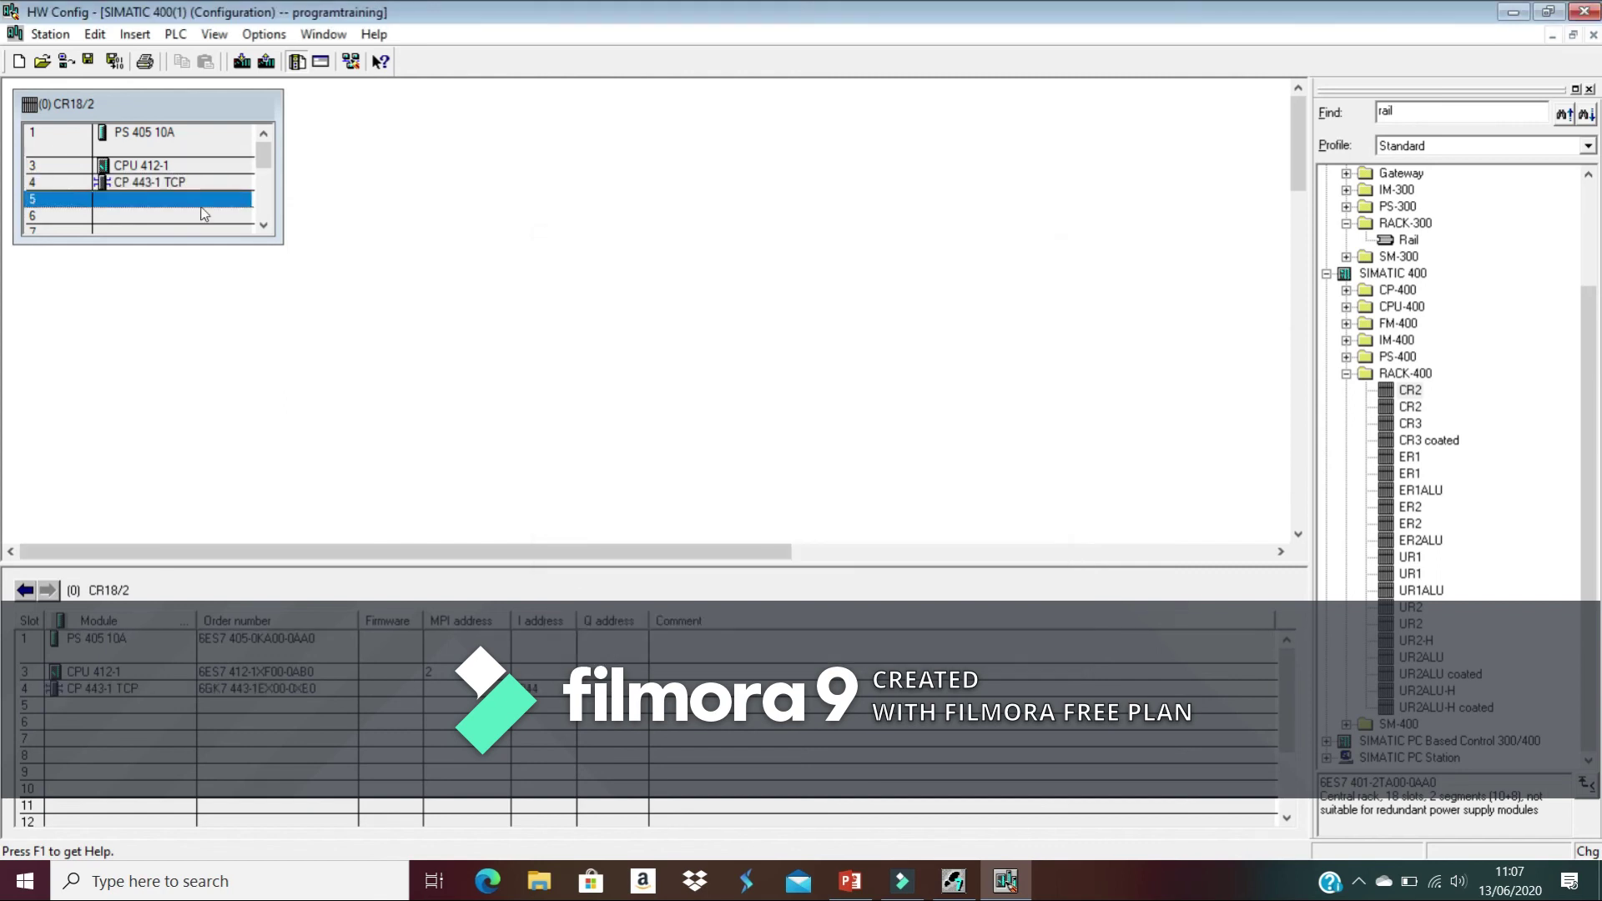
Save and compile the station's hardware configuration, and close HW Config to return to SIMATIC Manager
left_click(195, 188)
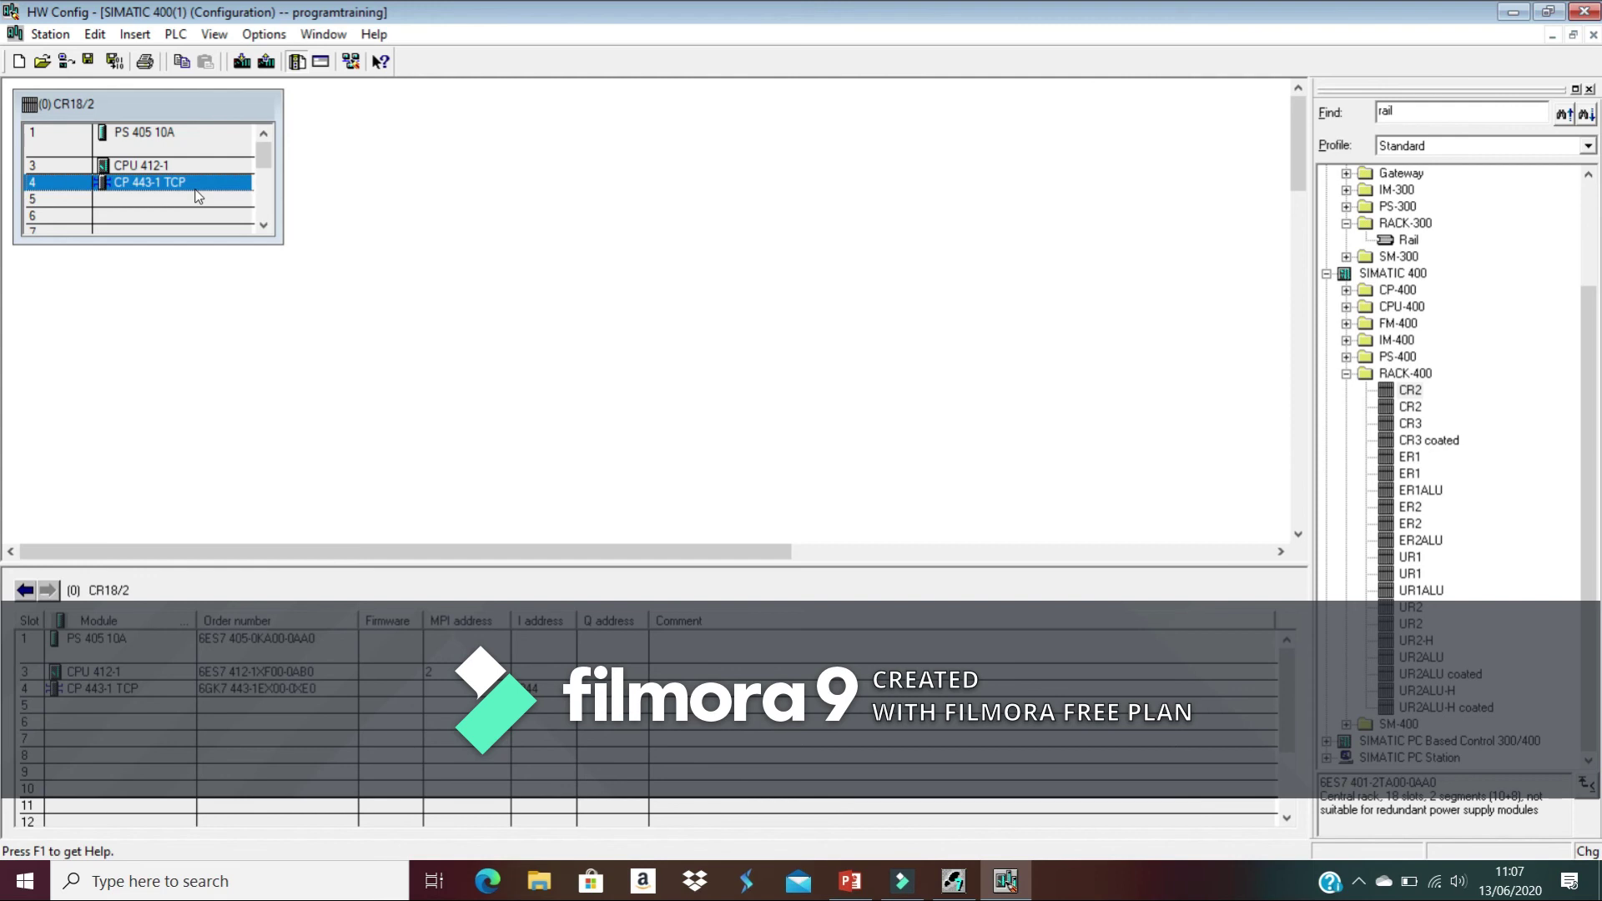
left_click(88, 61)
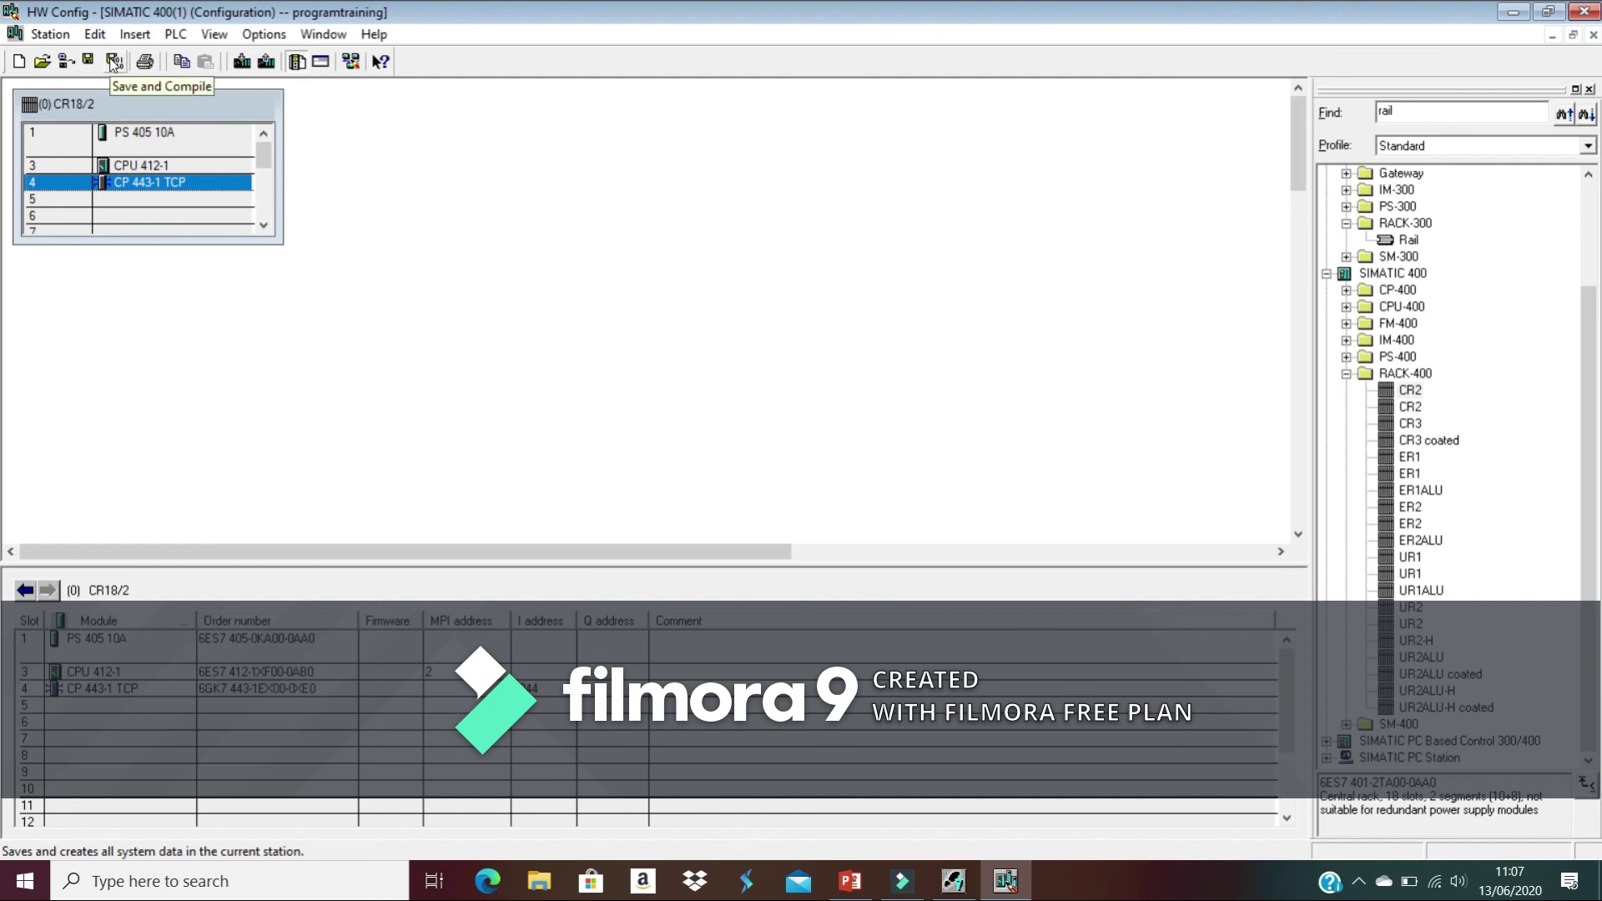
left_click(114, 63)
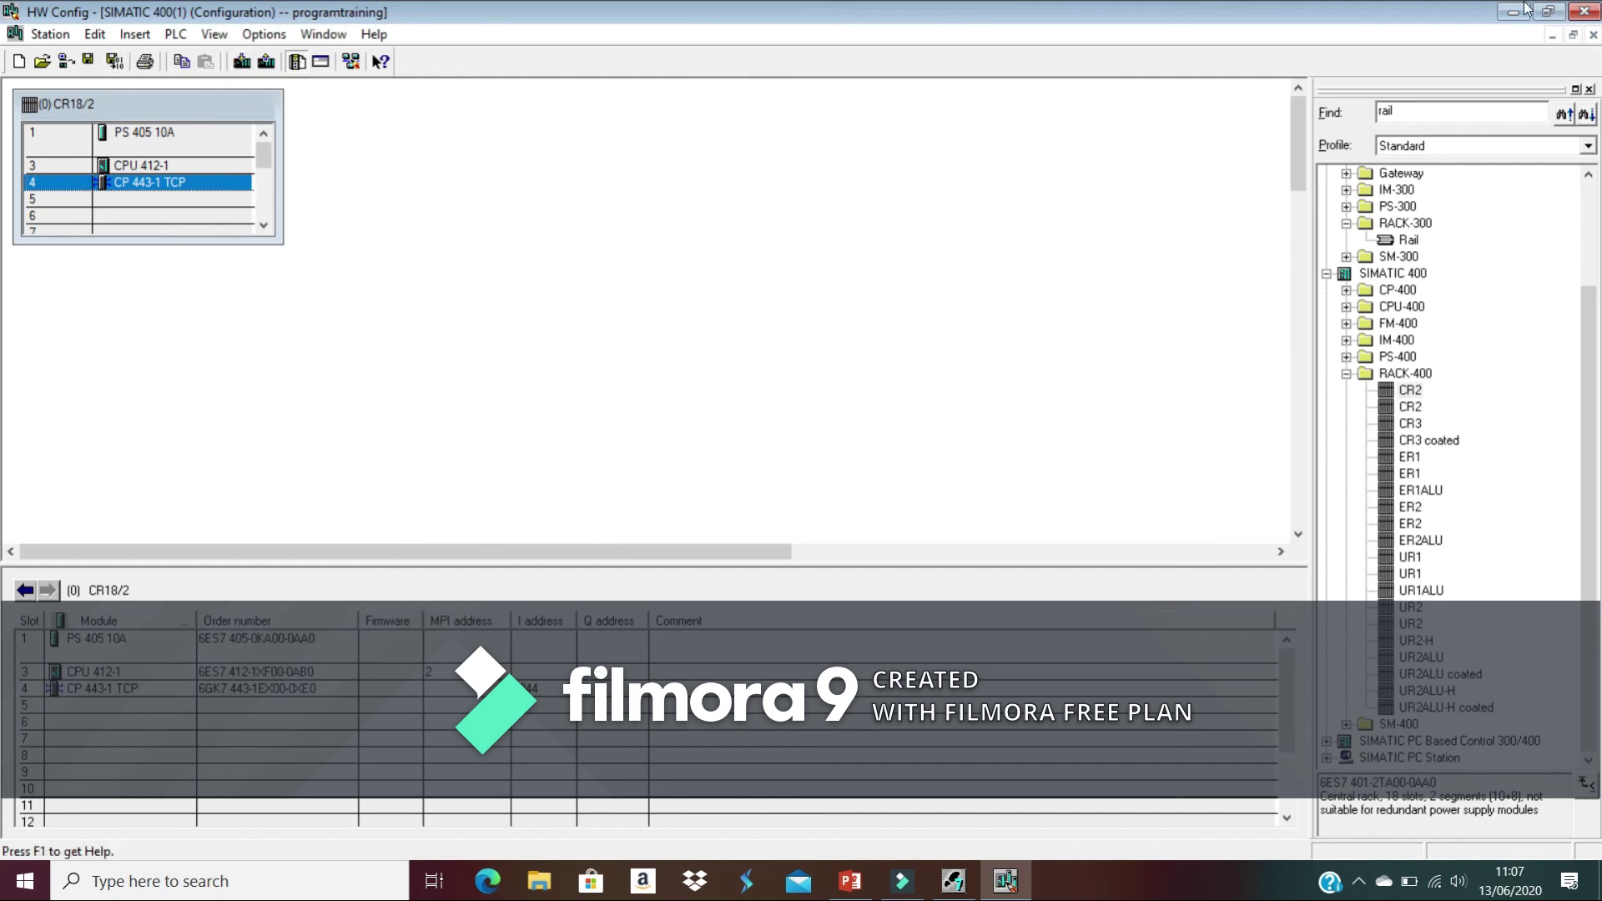
left_click(1593, 35)
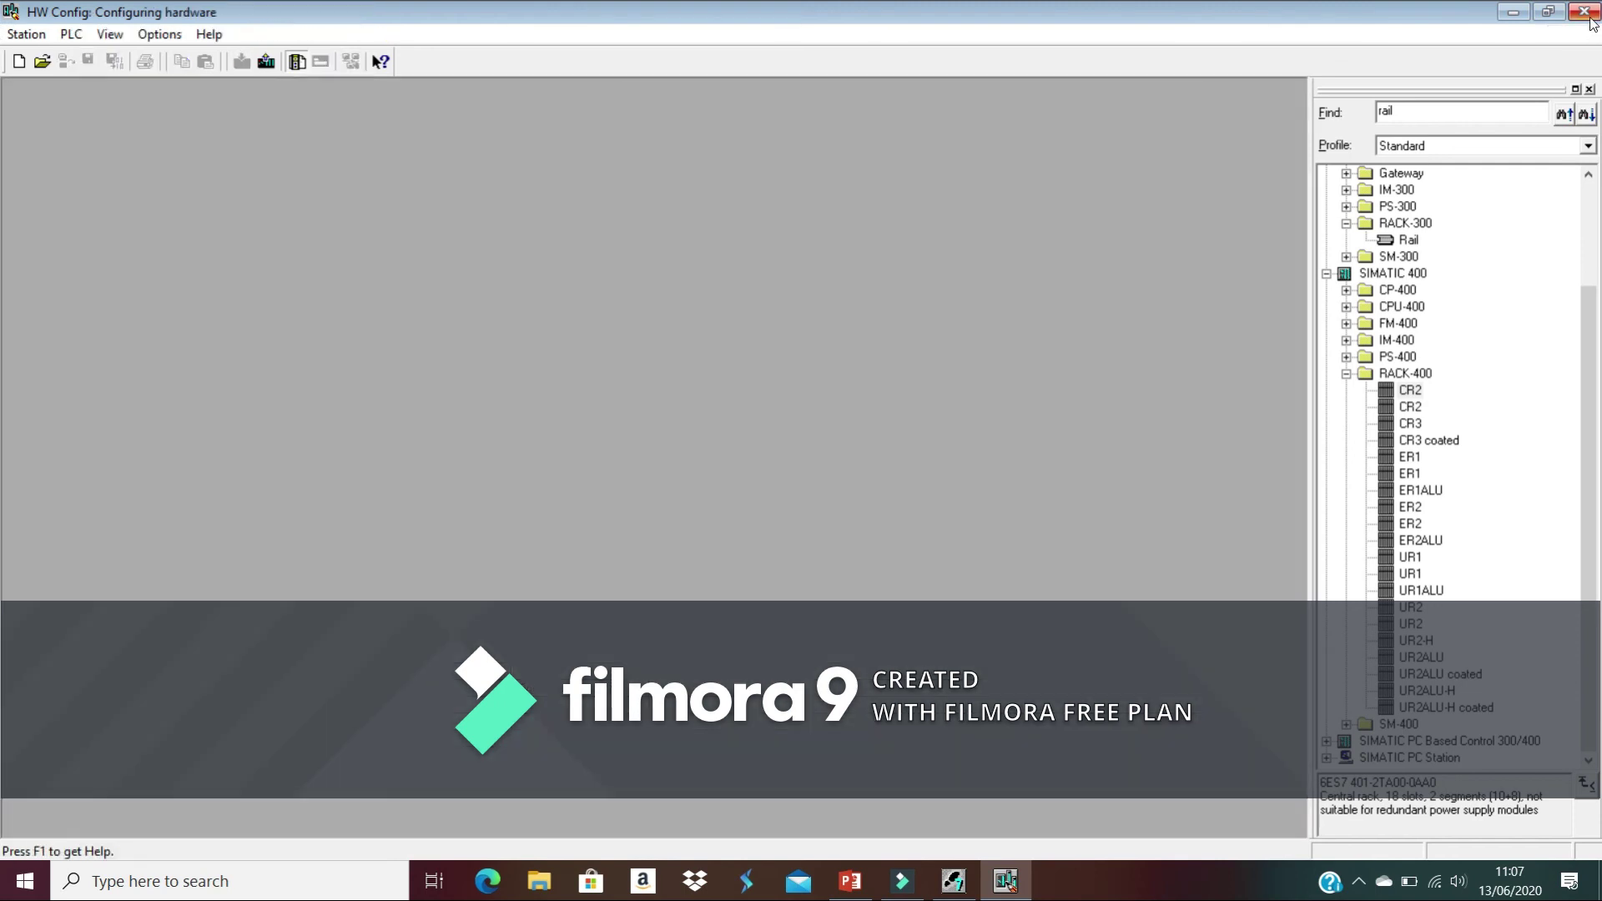
left_click(1584, 12)
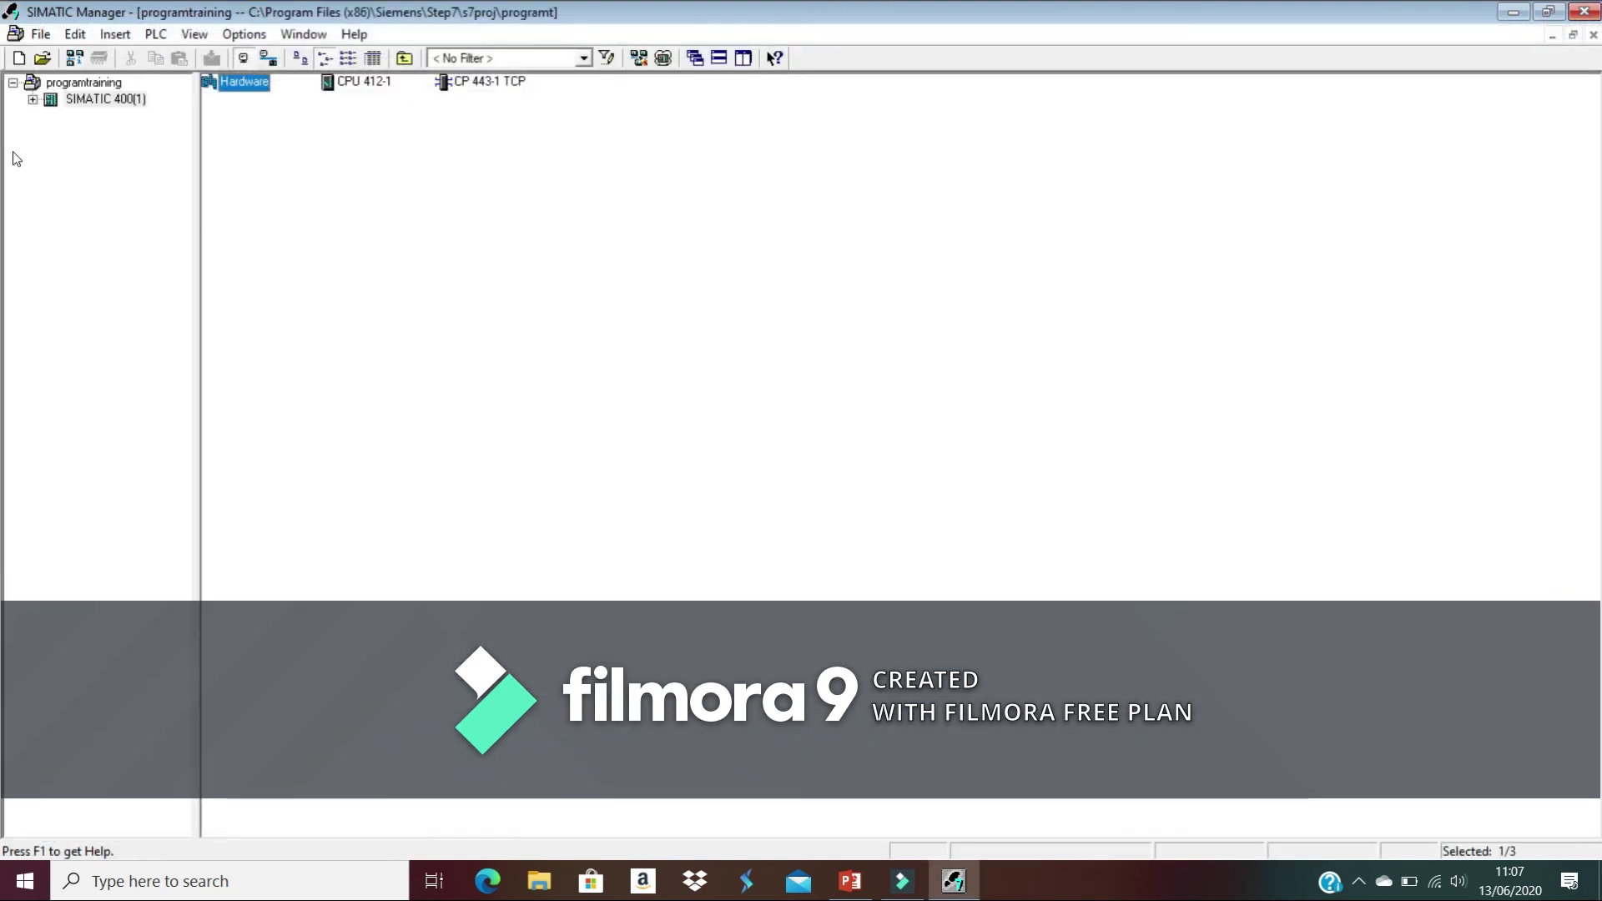
Expand SIMATIC 400(1) and CPU 412-1 down to S7 Program(1), and examine its Sources and Blocks folders
left_click(32, 101)
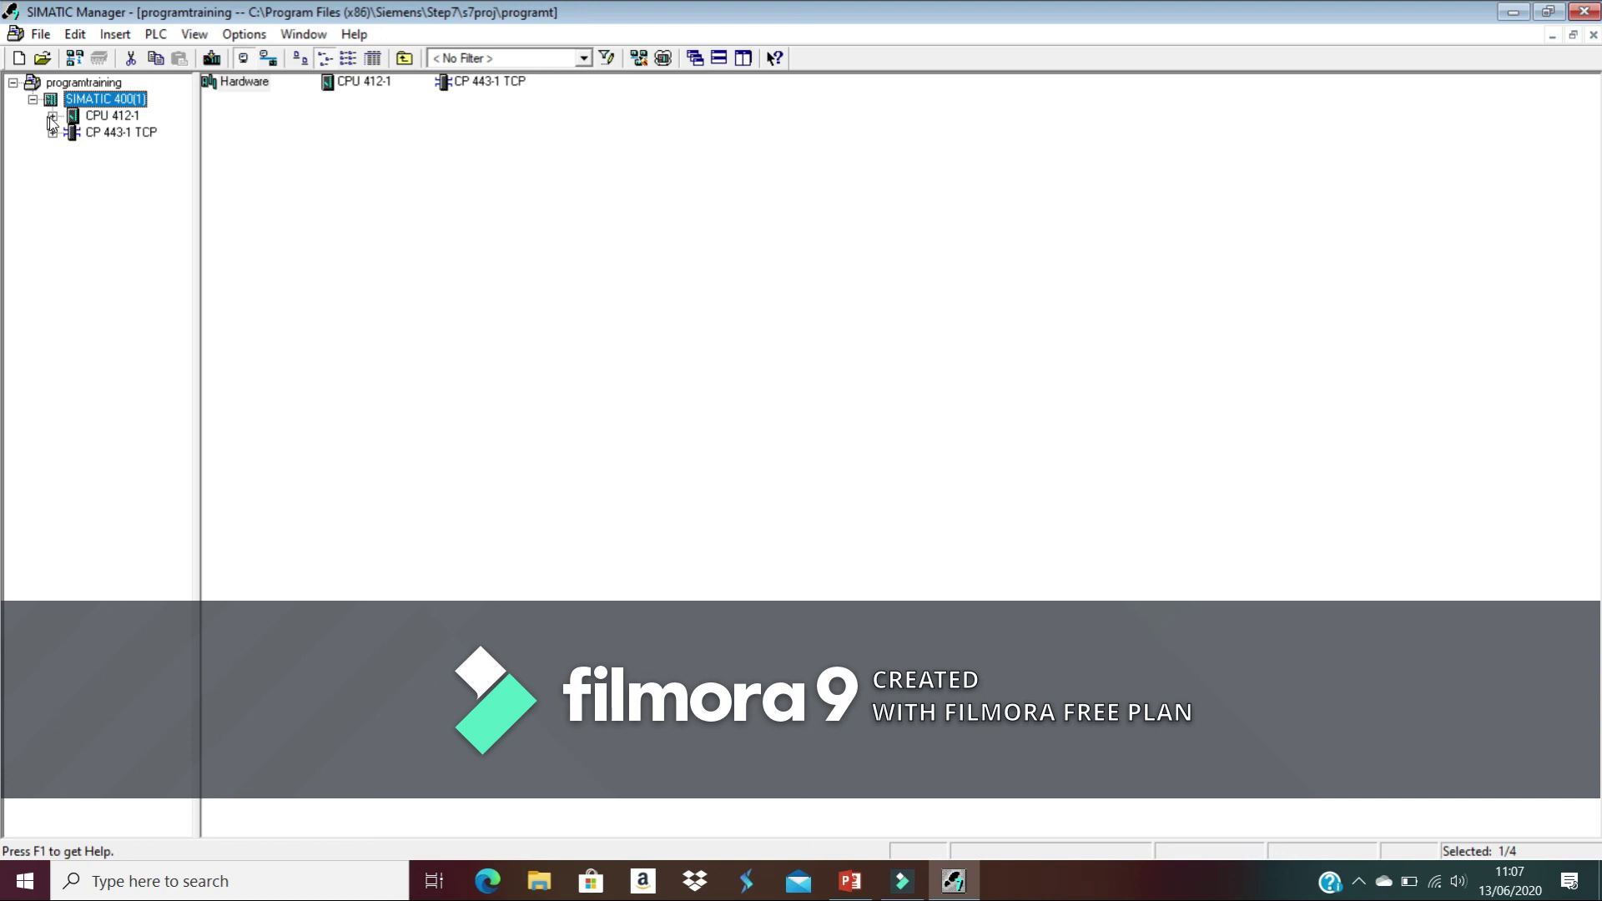
left_click(53, 116)
left_click(72, 132)
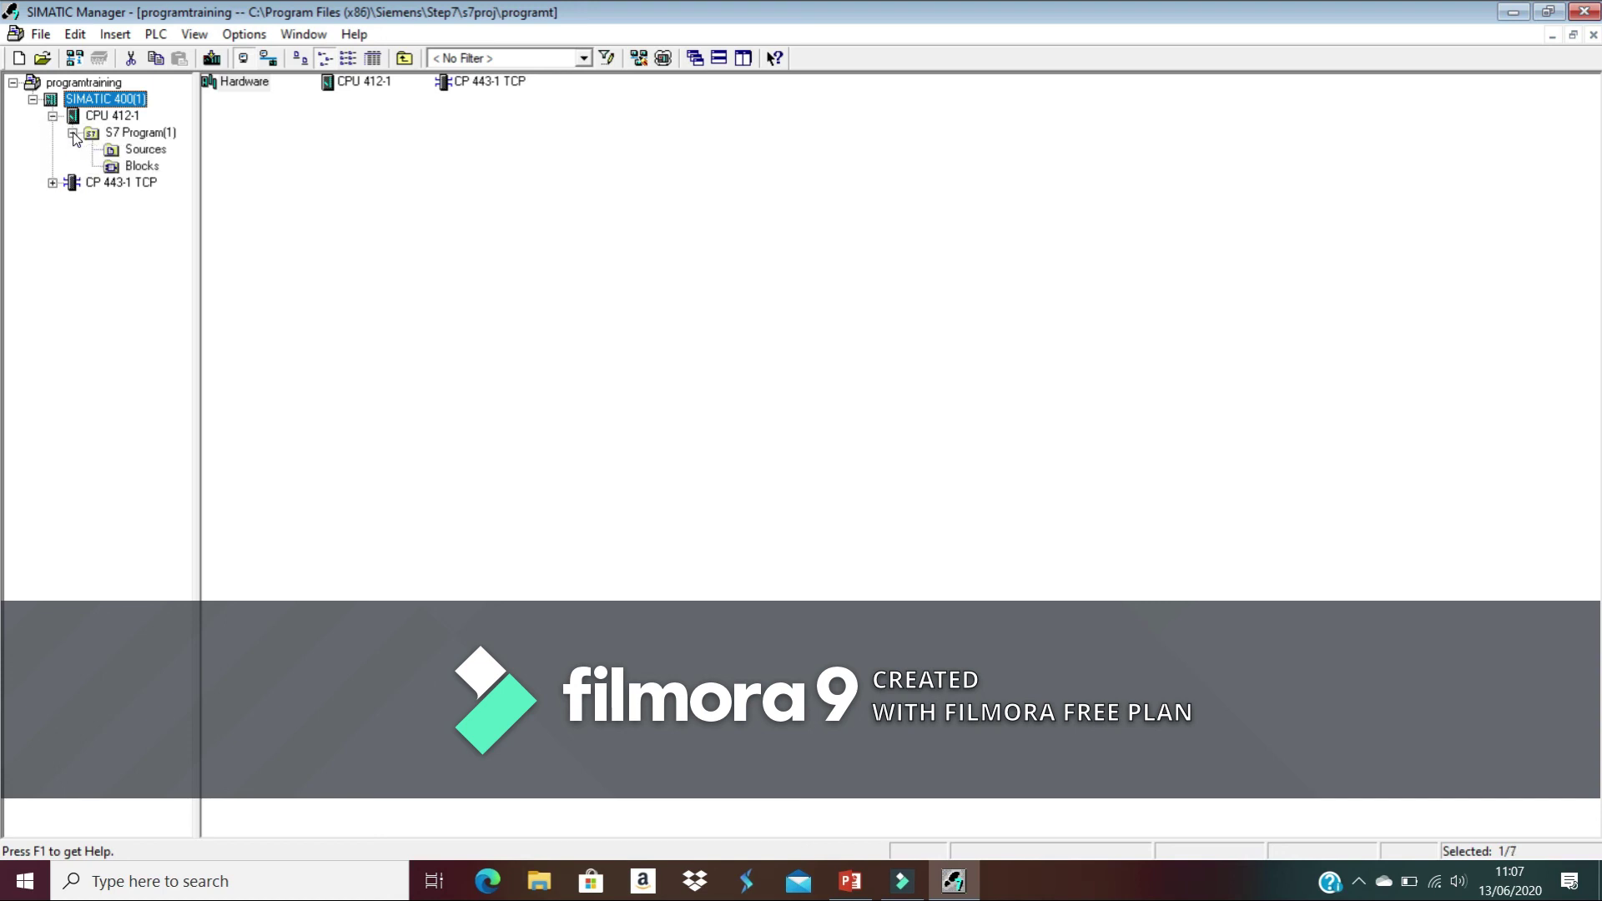
left_click(142, 135)
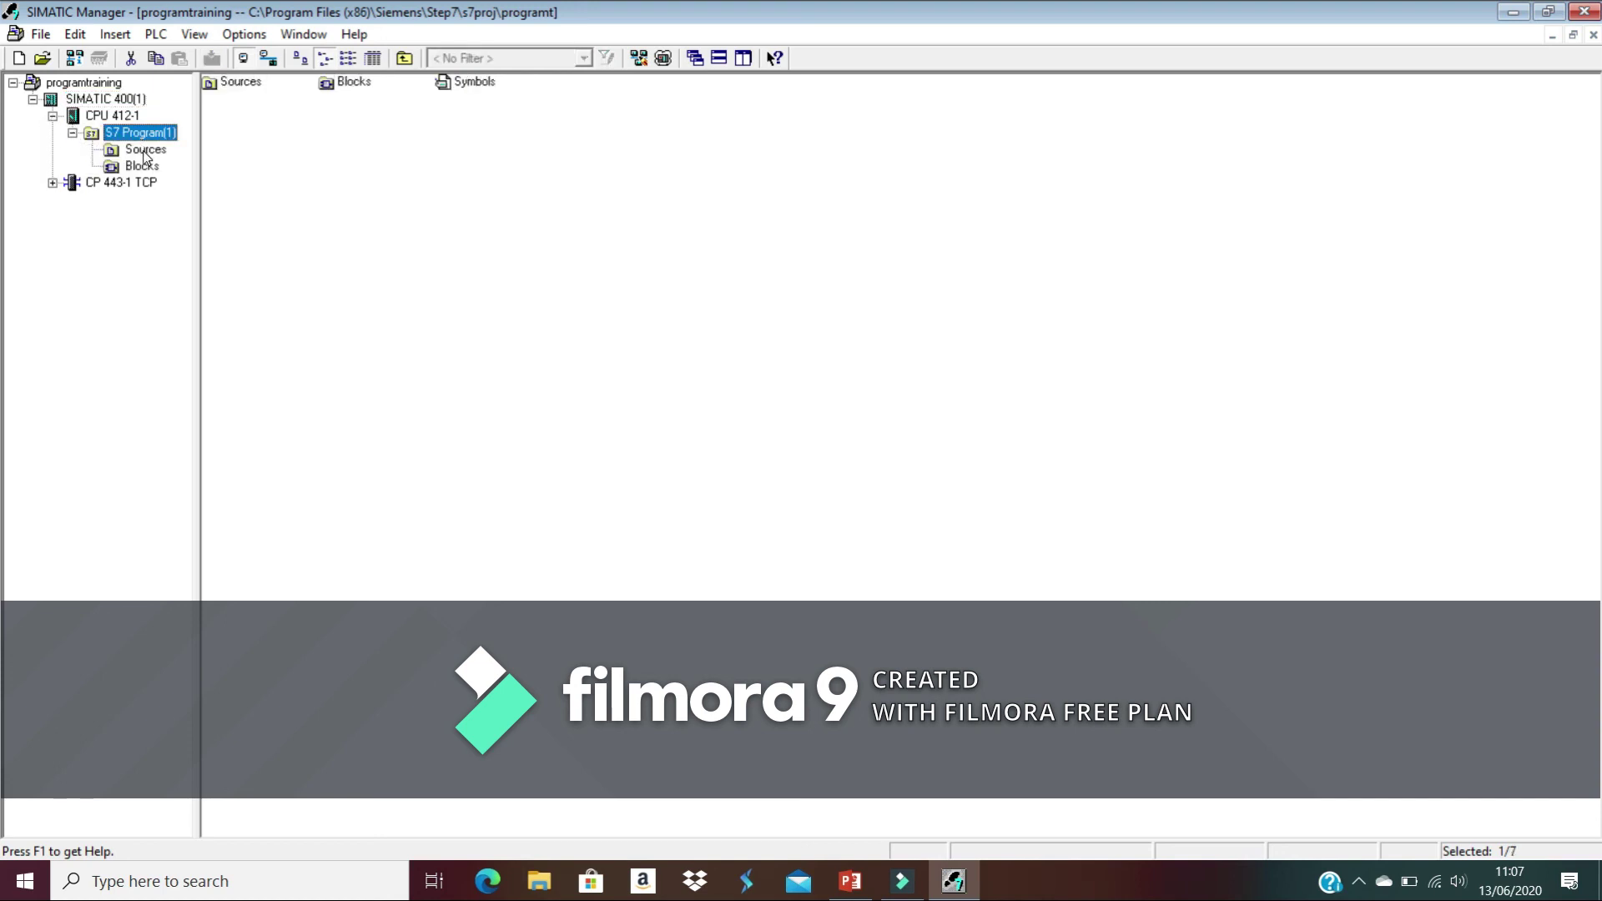
left_click(144, 152)
left_click(143, 166)
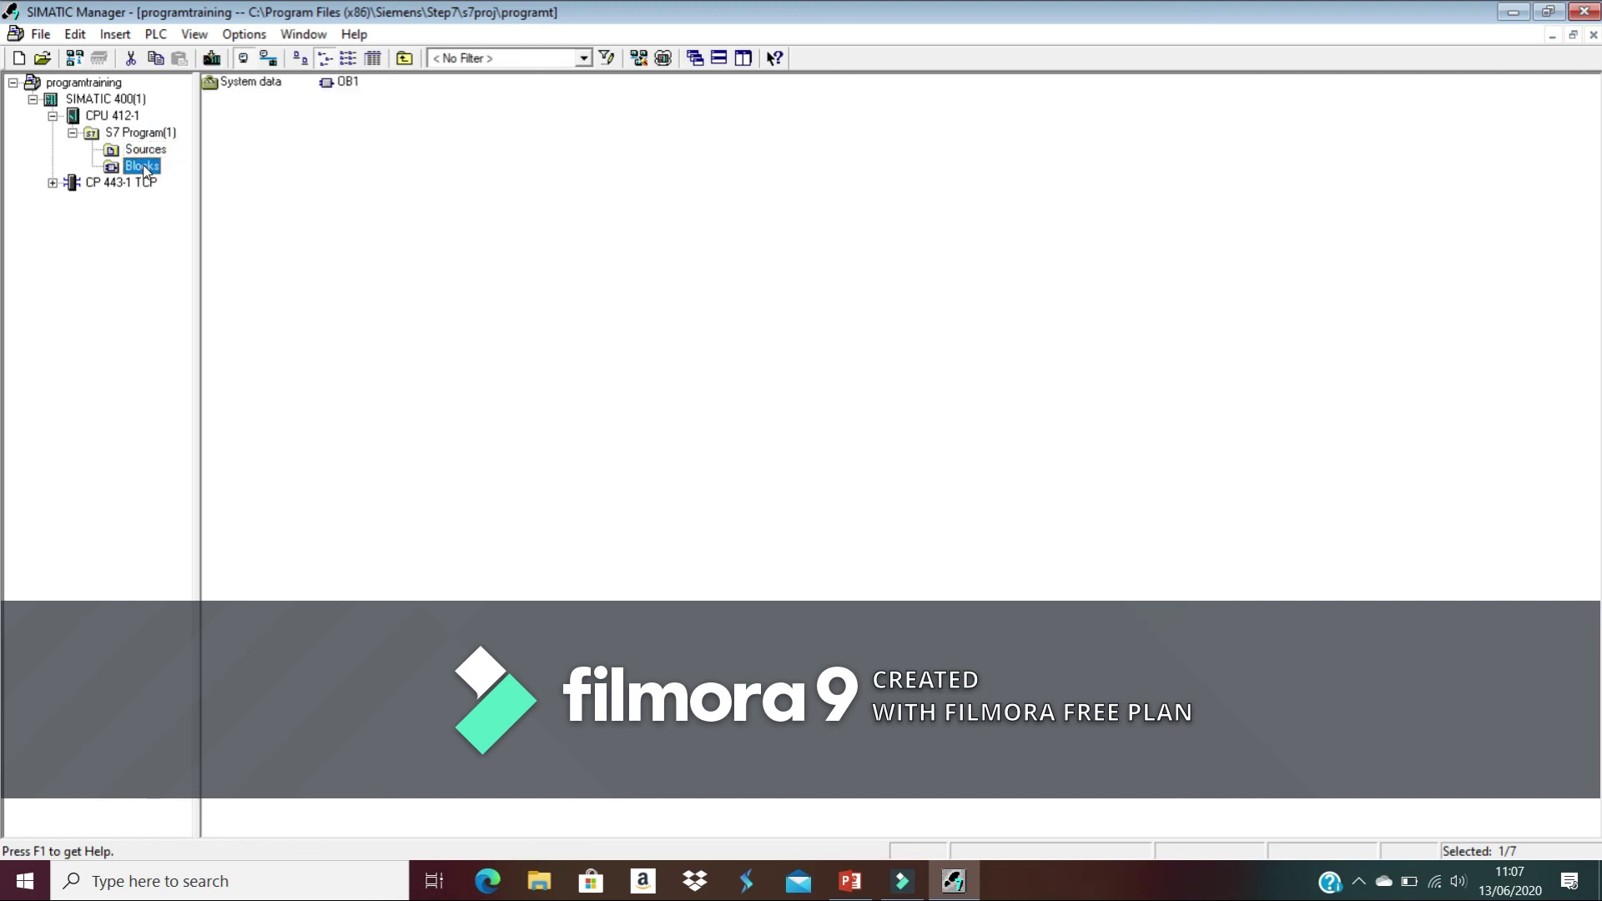
left_click(136, 168)
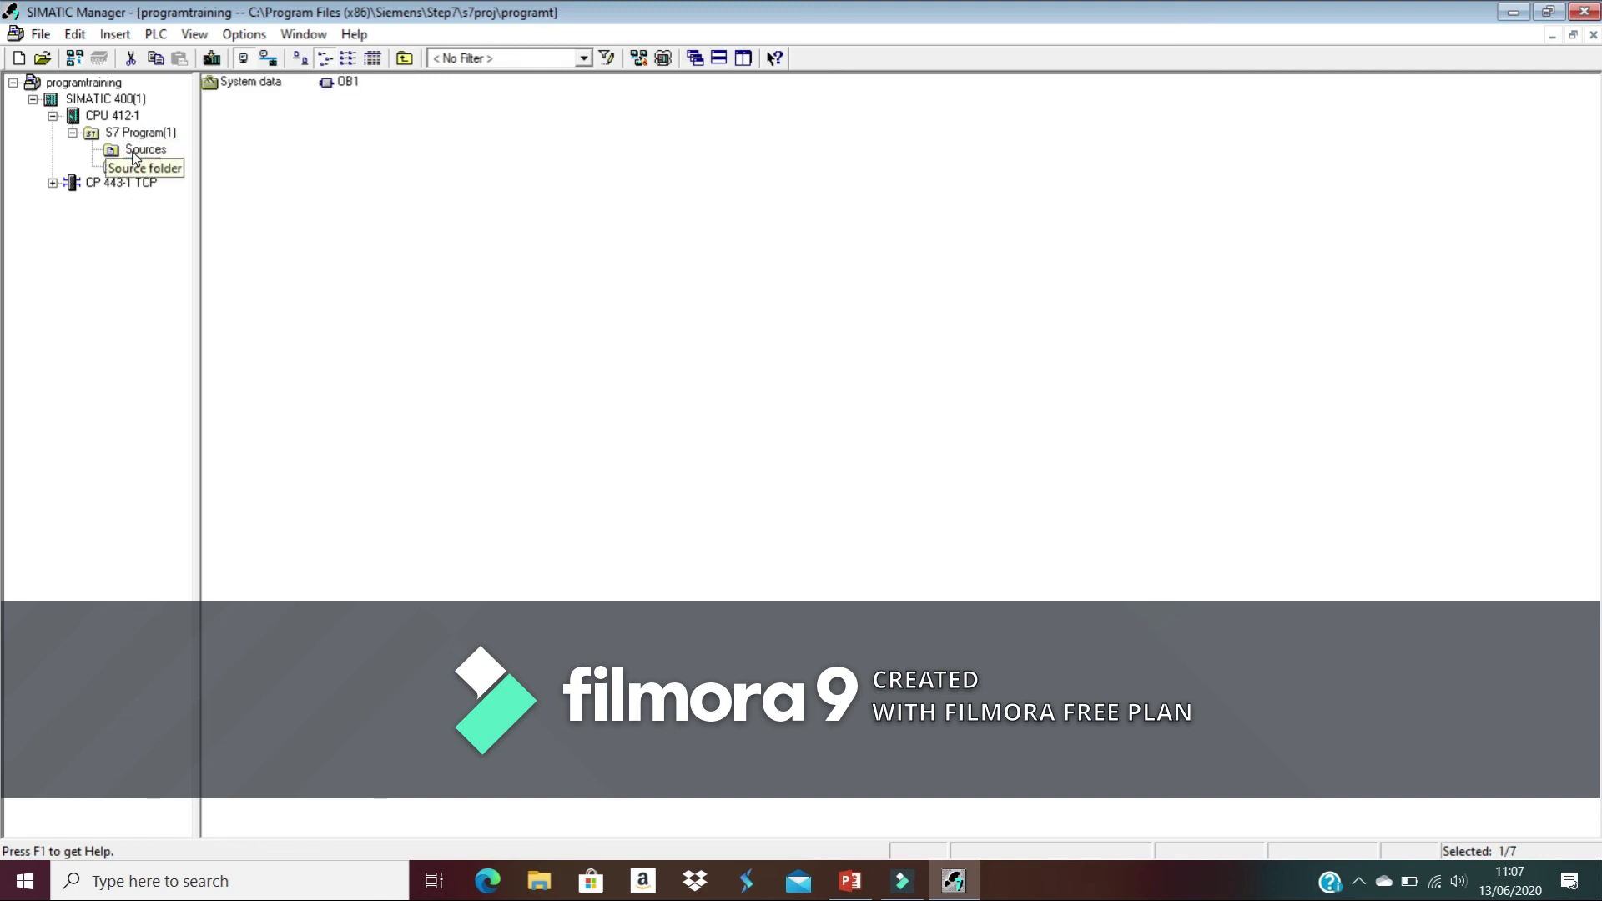
key("Escape")
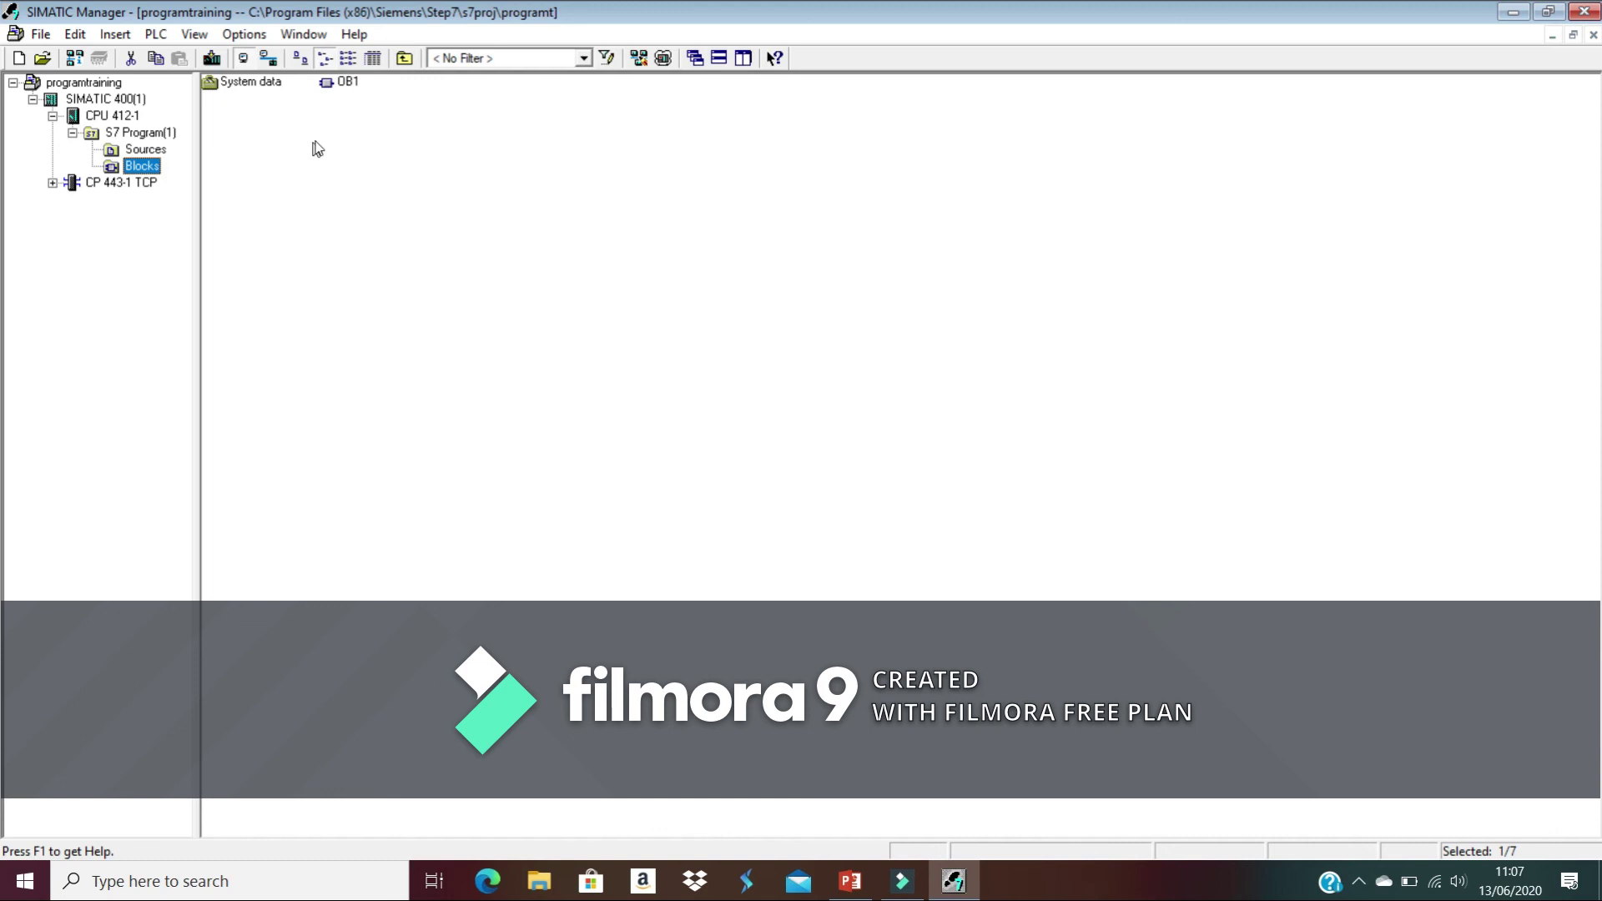
Open organization block OB1, accepting its properties with STL as the language, and close the block editor
left_click(347, 82)
key("alt+Return")
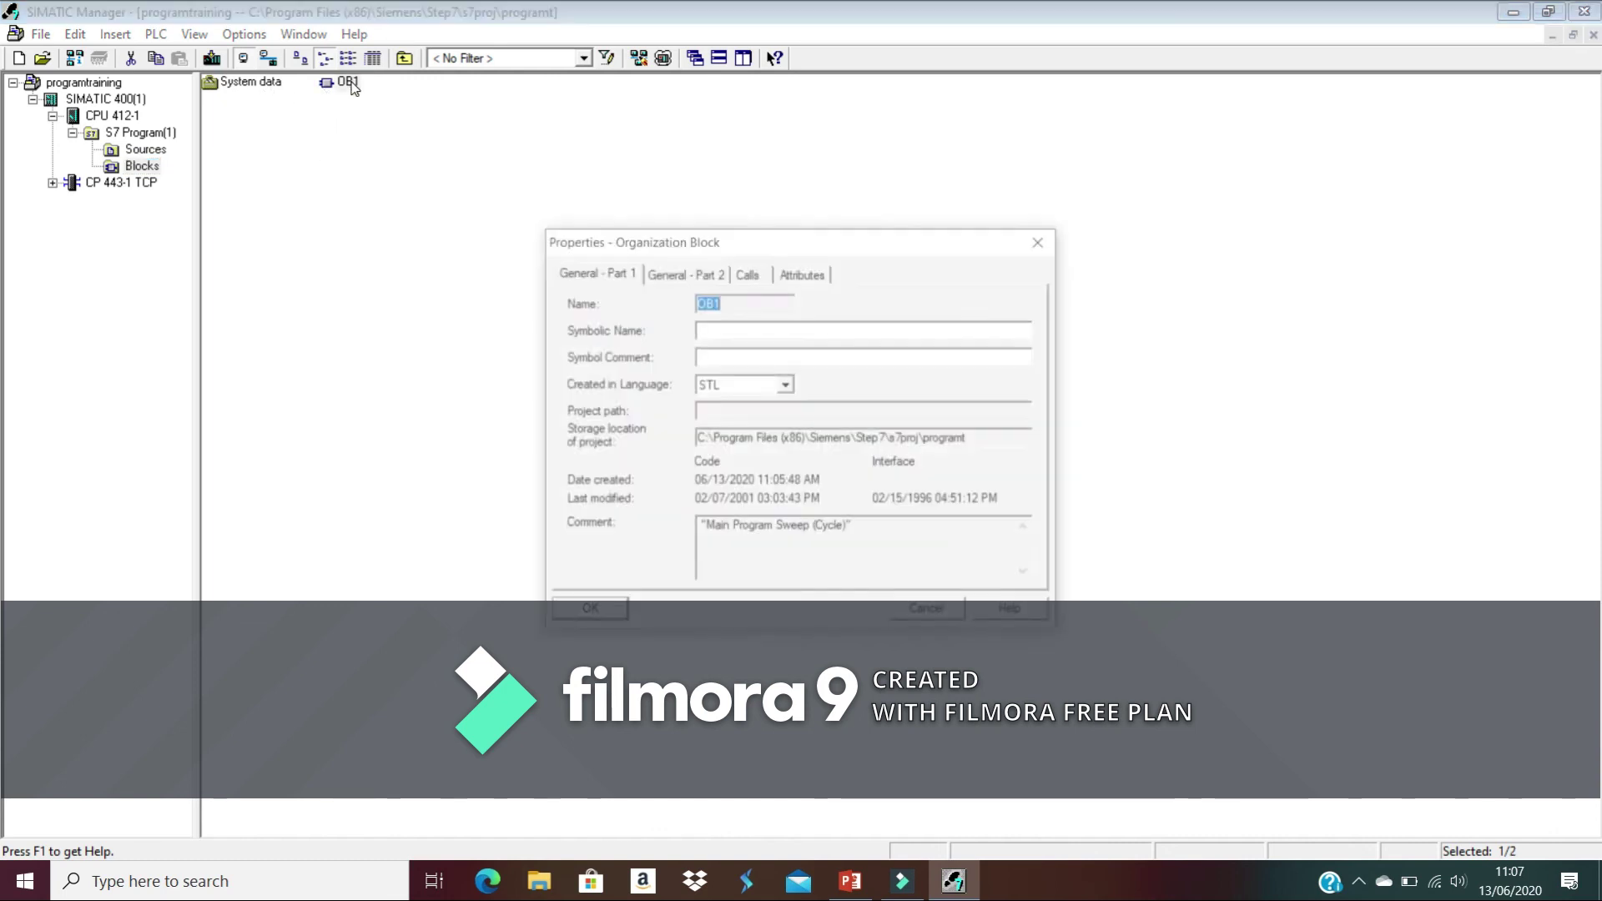
left_click(597, 612)
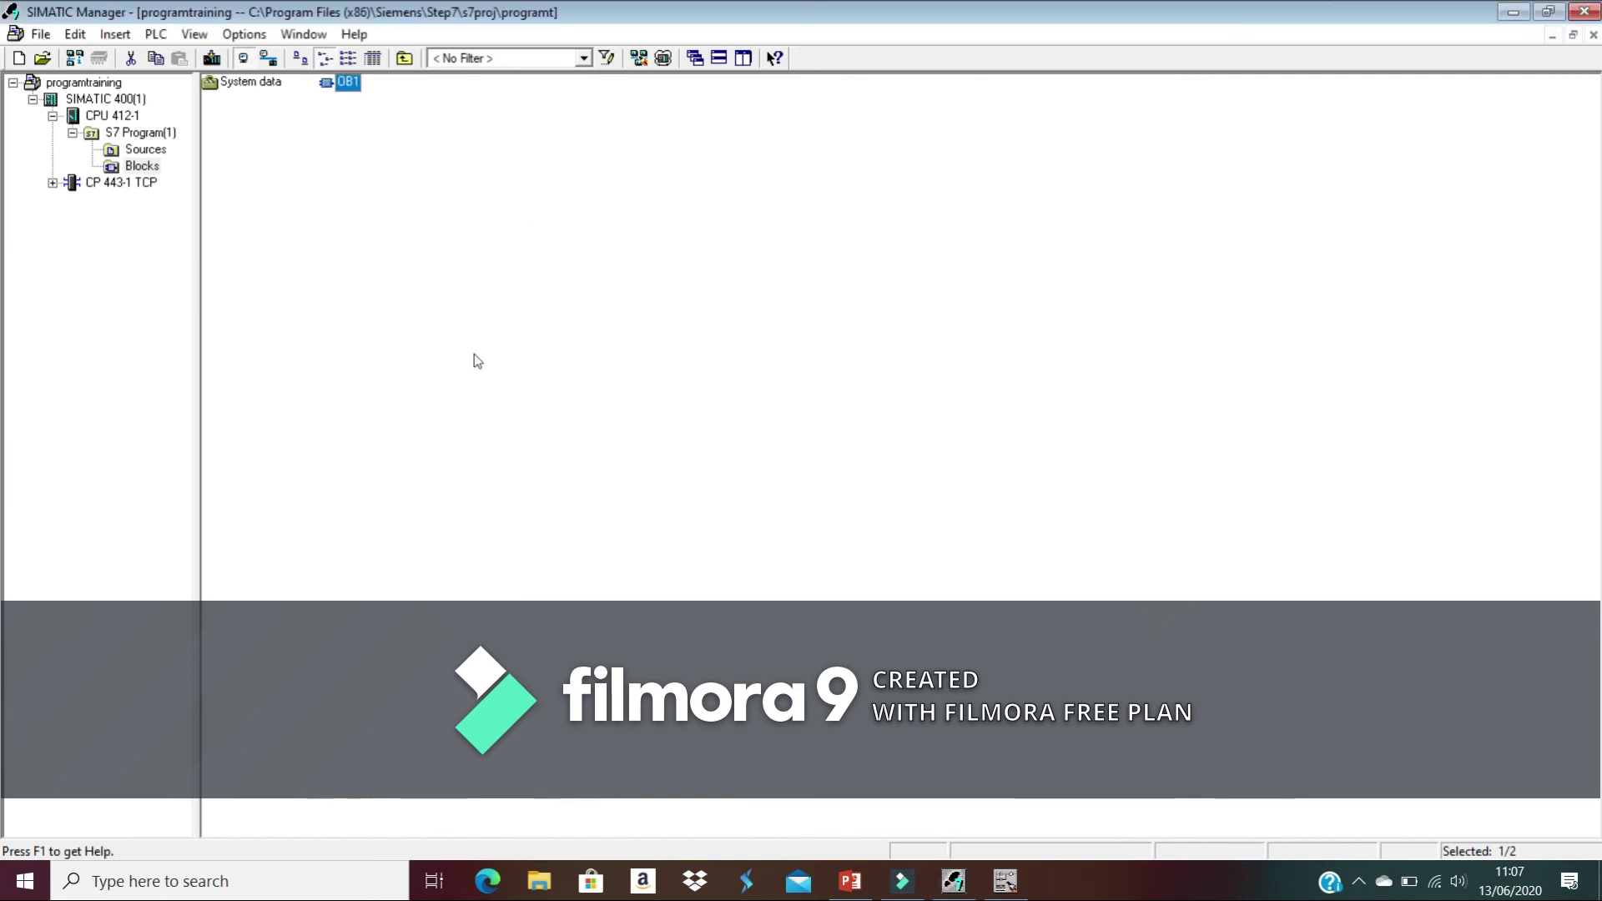
left_click(1011, 883)
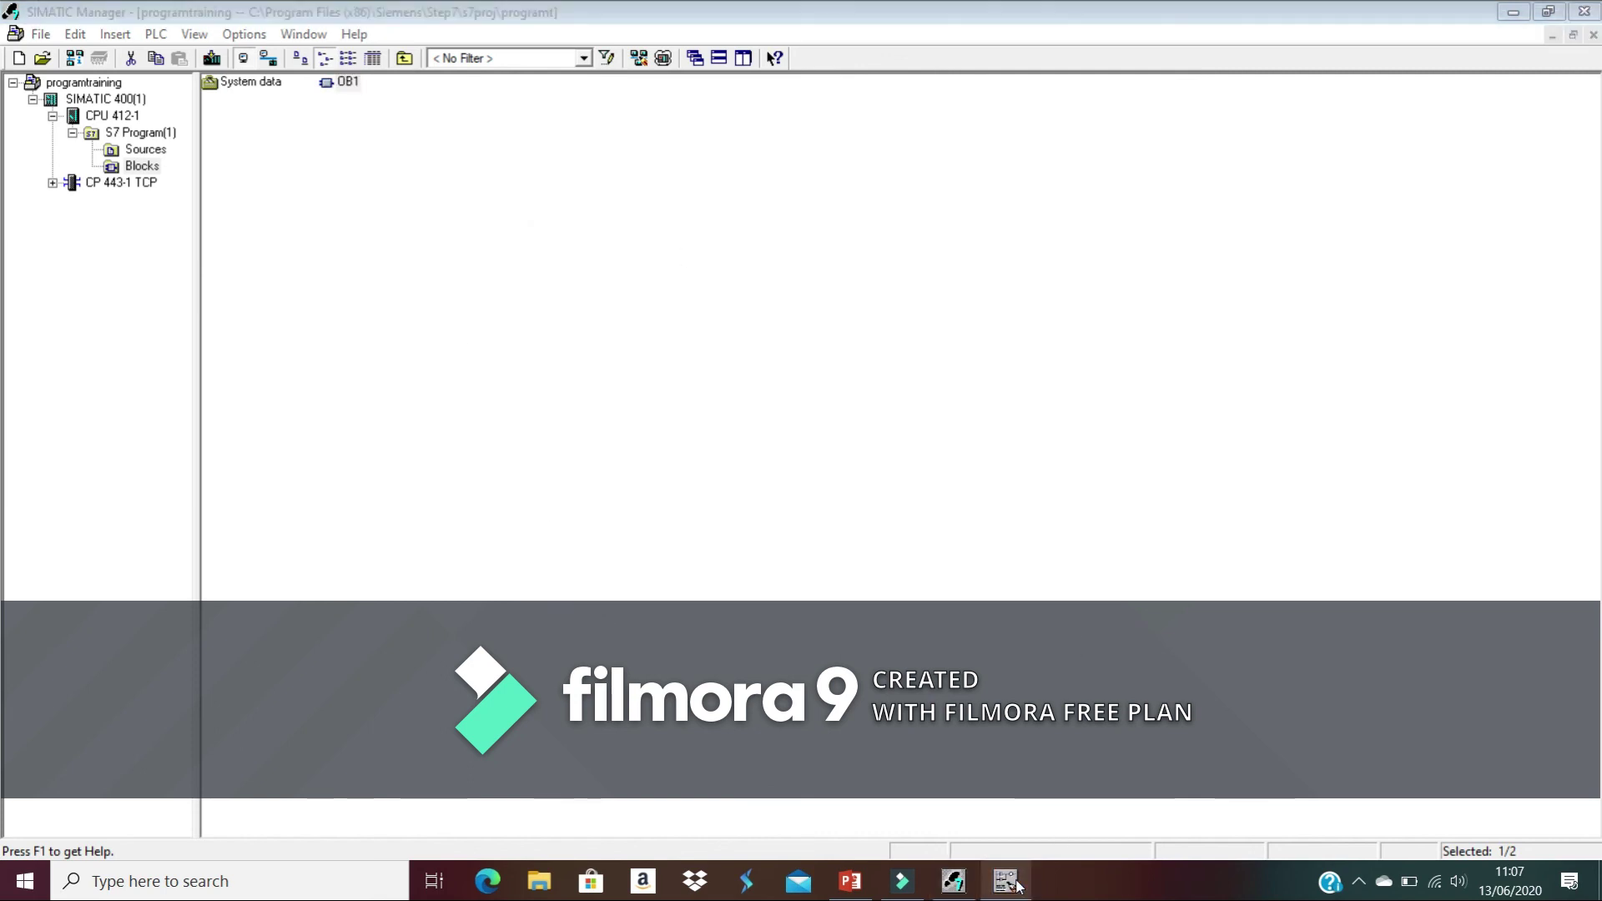
left_click(1594, 35)
left_click(1584, 12)
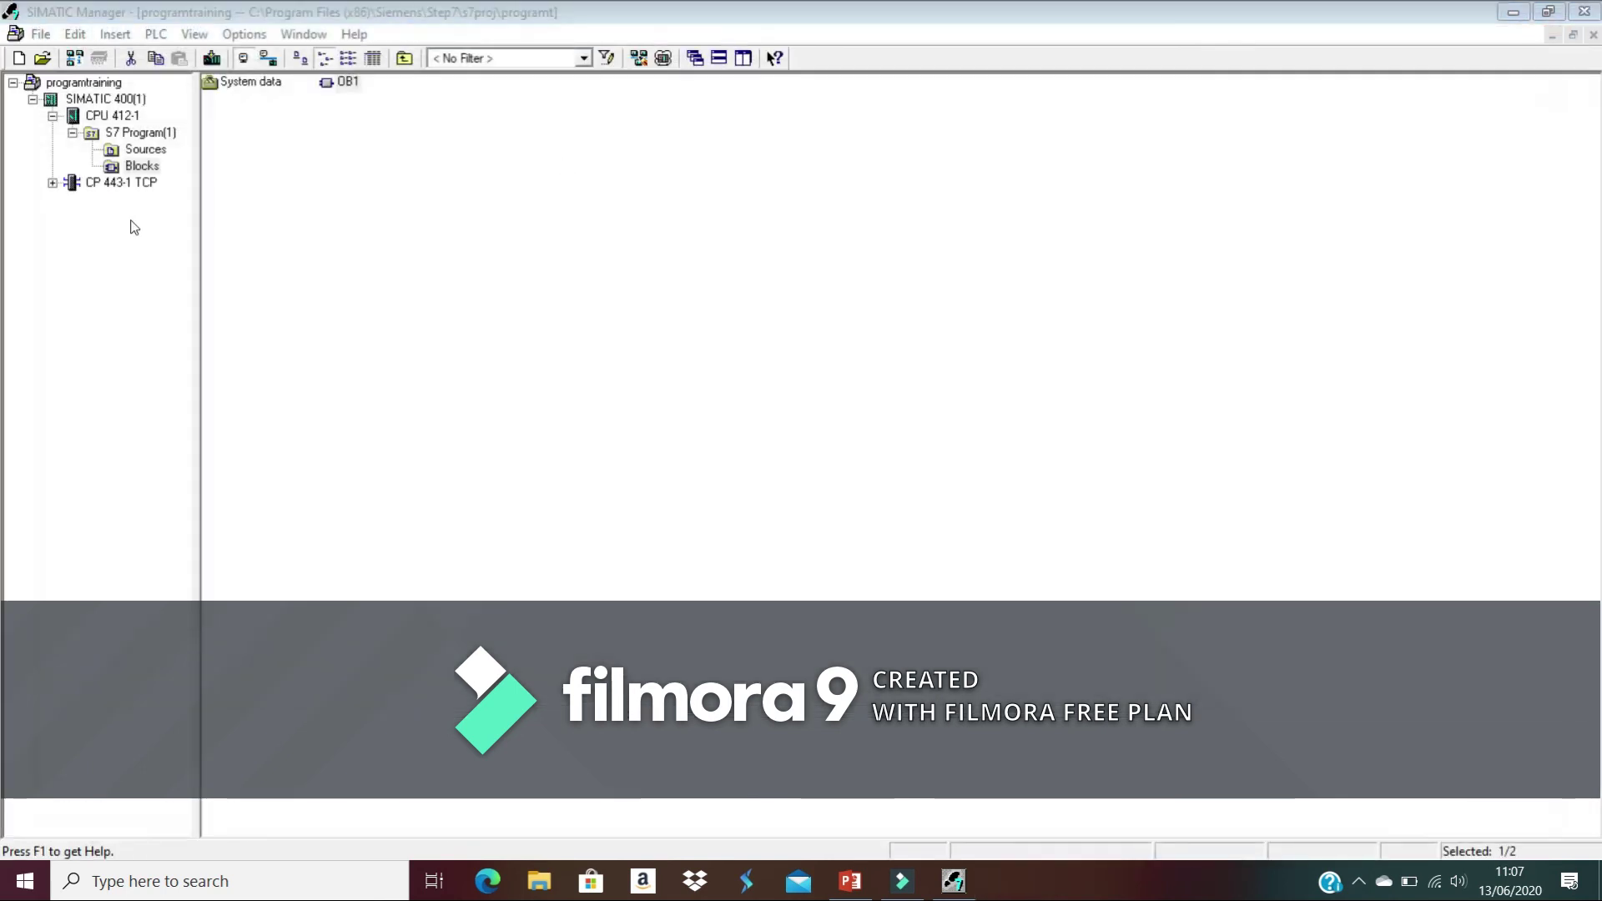